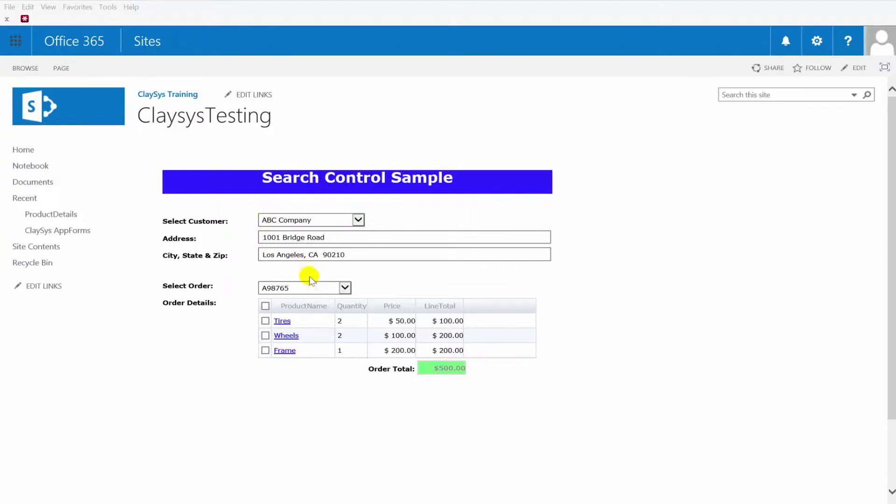
- Keep order A98765 selected, view the product details for Tires, and return to the order form
left_click(345, 289)
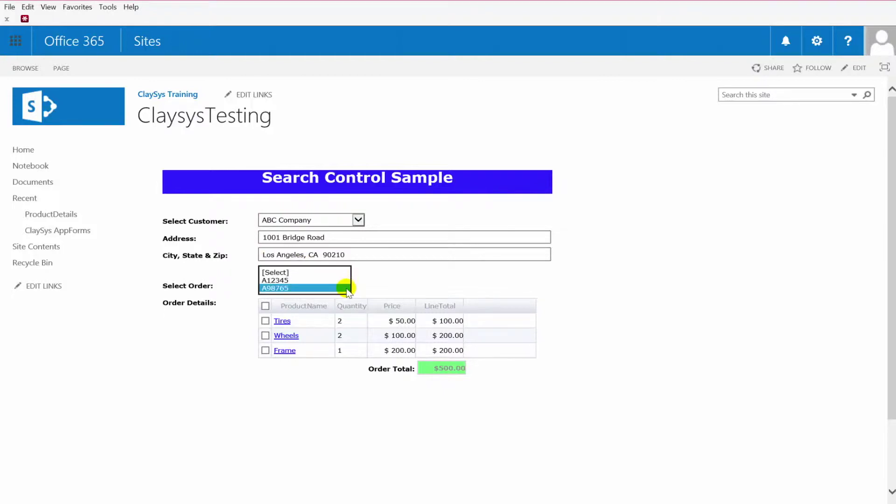
left_click(345, 288)
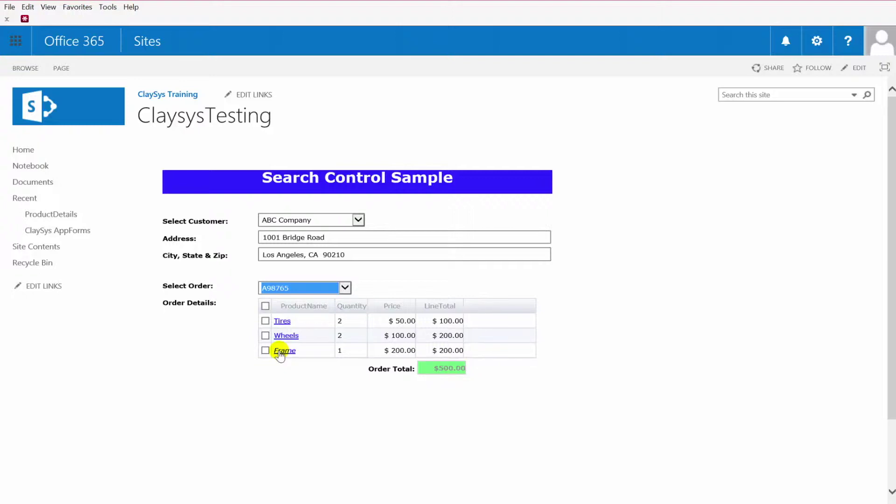
left_click(285, 321)
left_click(348, 221)
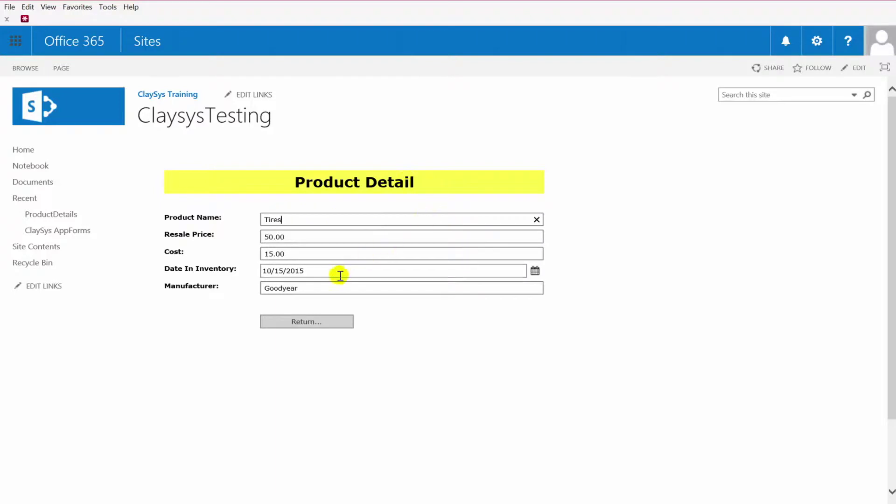
left_click(298, 325)
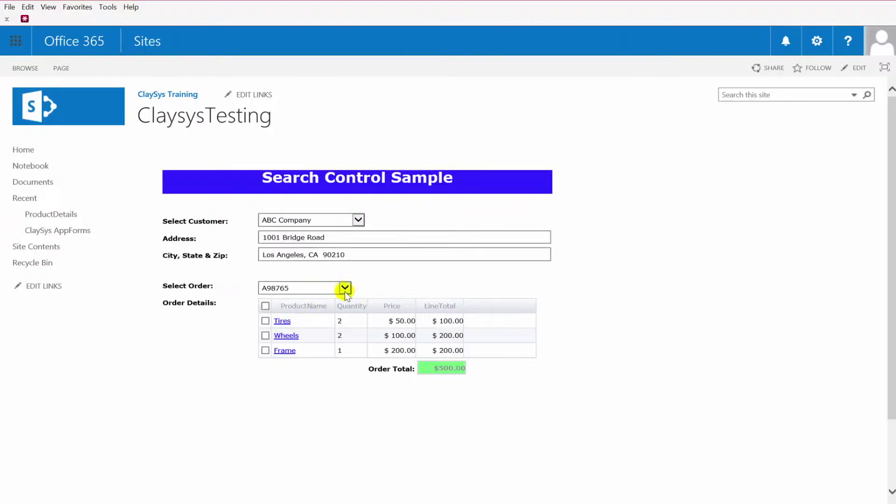
- Select order A12345, view the product details for Bicycle, and return to the order form
left_click(344, 286)
left_click(301, 280)
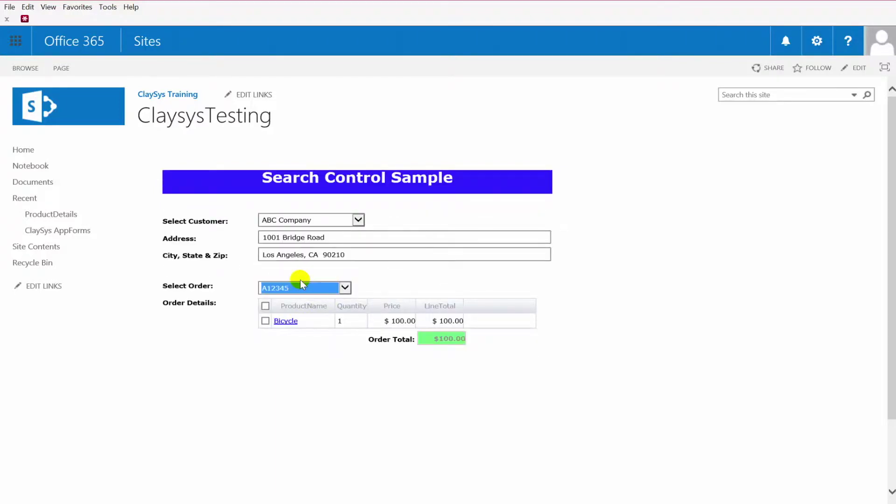
left_click(289, 320)
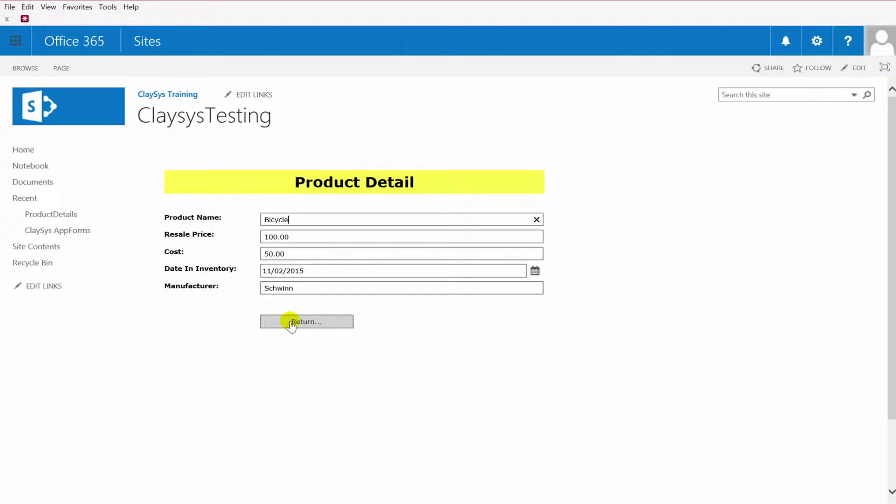
left_click(292, 323)
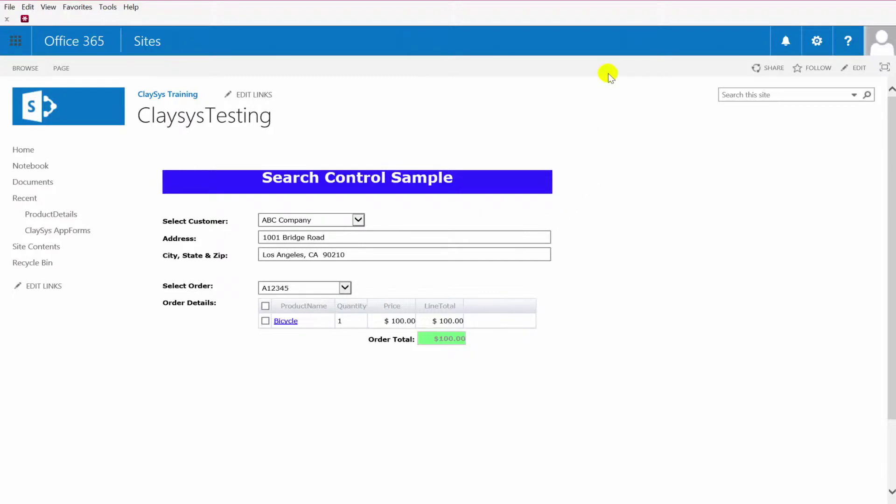
- Switch to the ClaySys AppForms designer and review the column mappings and query criteria of dsGetProductDetail's Select command
left_click(595, 1)
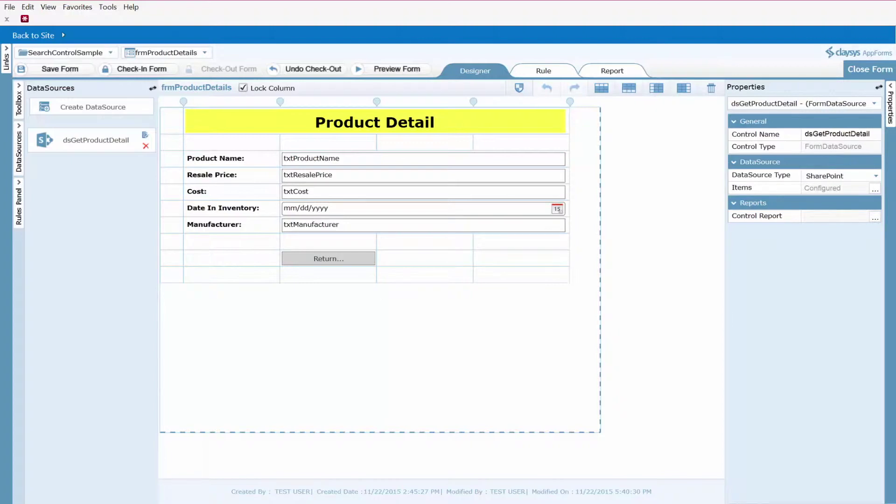
left_click(145, 135)
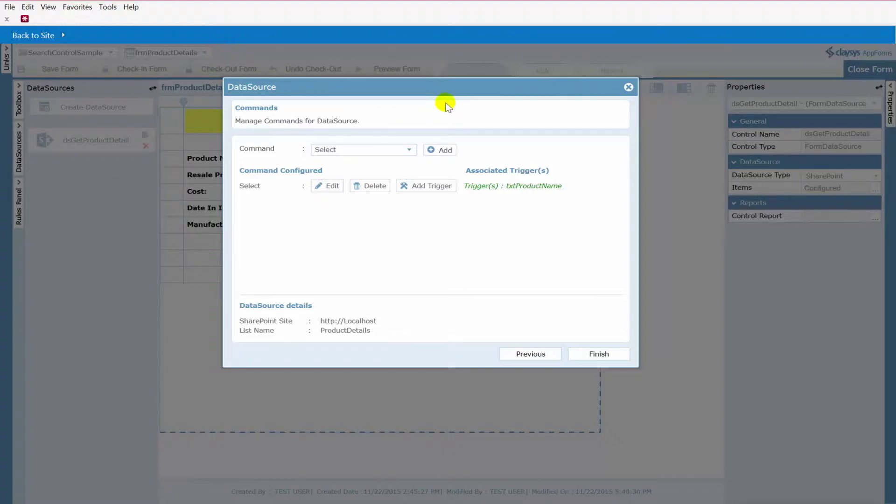
left_click(330, 187)
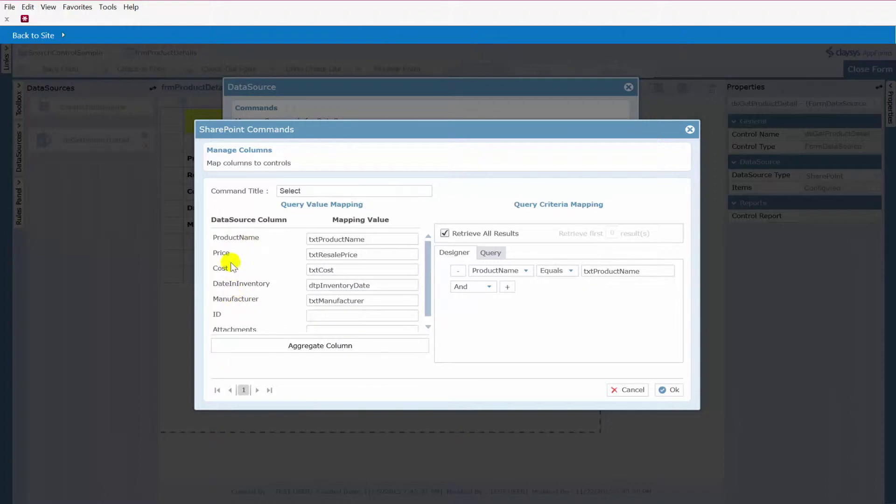
double_click(373, 240)
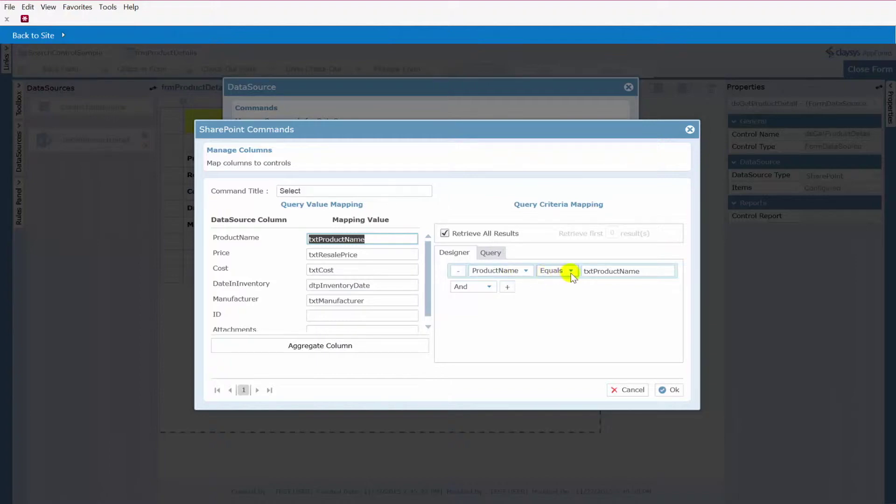
left_click_drag(486, 127, 582, 123)
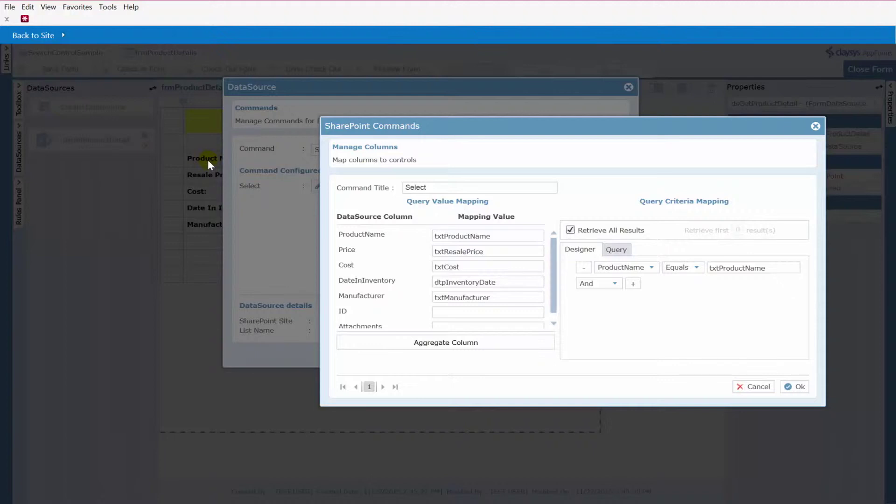
left_click_drag(666, 127, 562, 125)
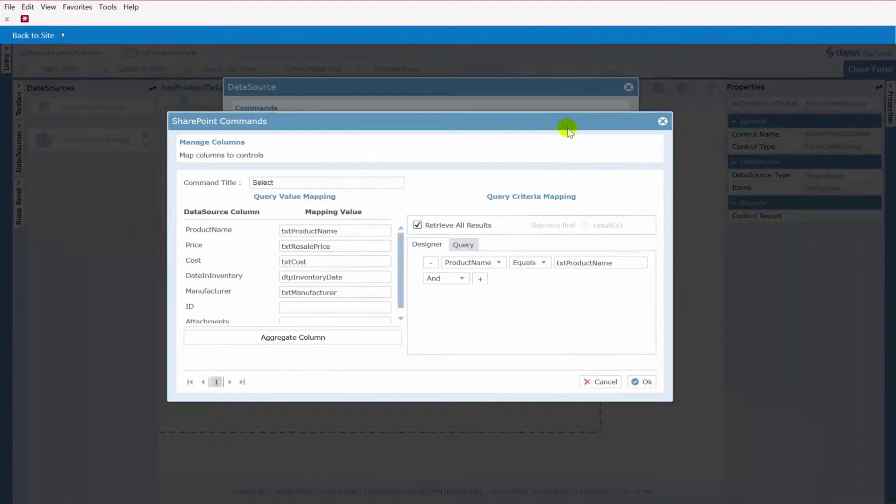
left_click(646, 382)
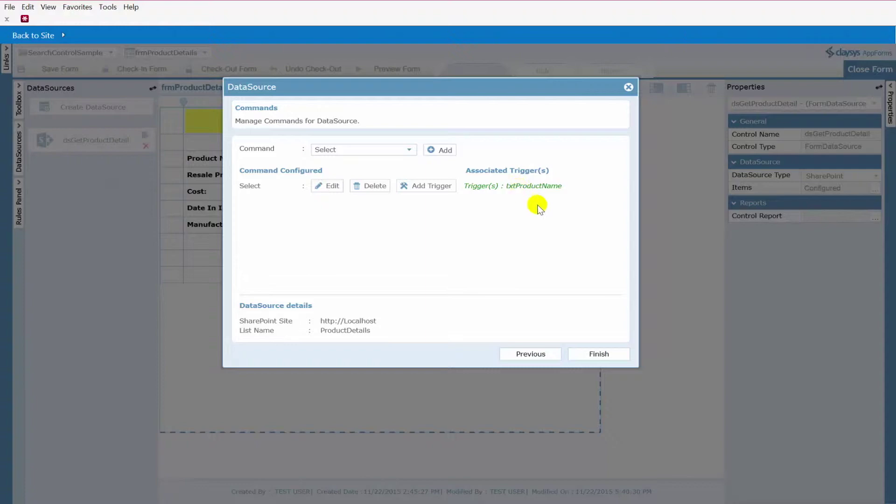
left_click(595, 354)
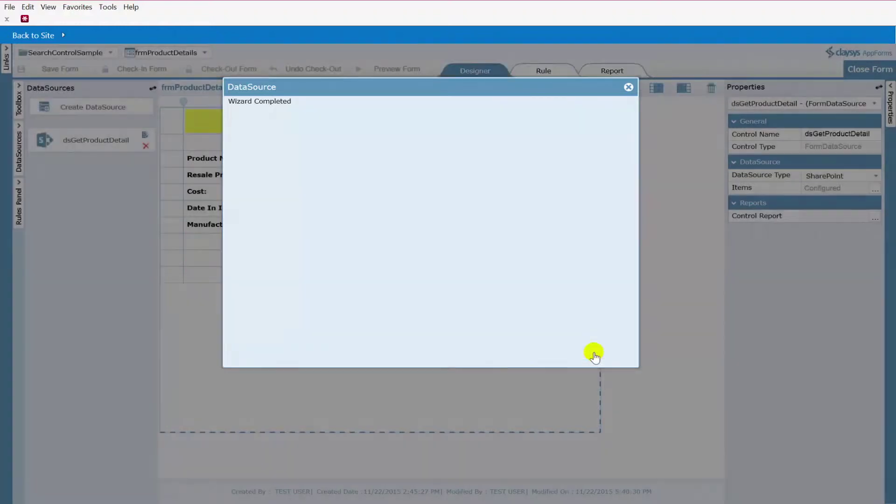
- Examine the onProductNameChange rule of frmProductDetails, its attached trigger, and the matching product name field on the form
left_click(545, 73)
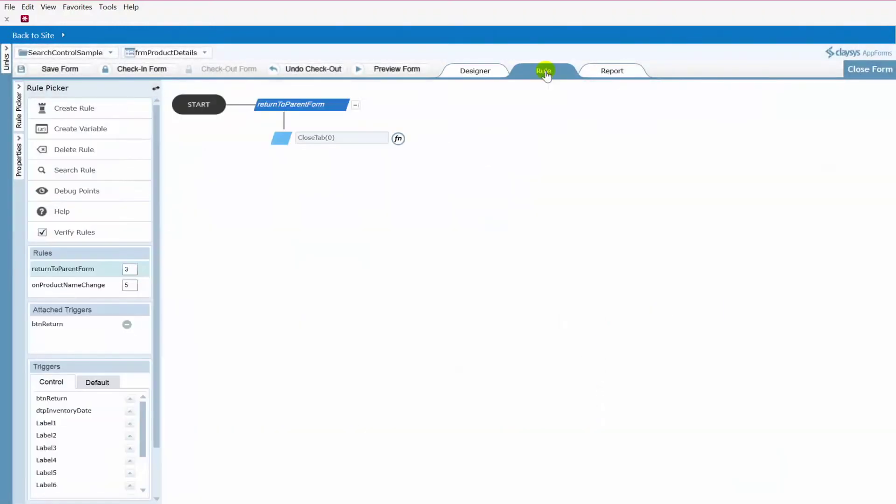
left_click(61, 288)
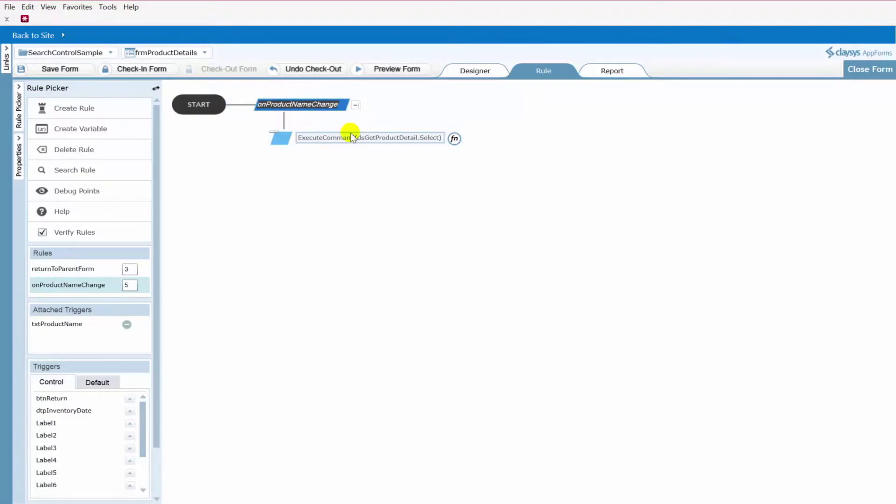
left_click(476, 71)
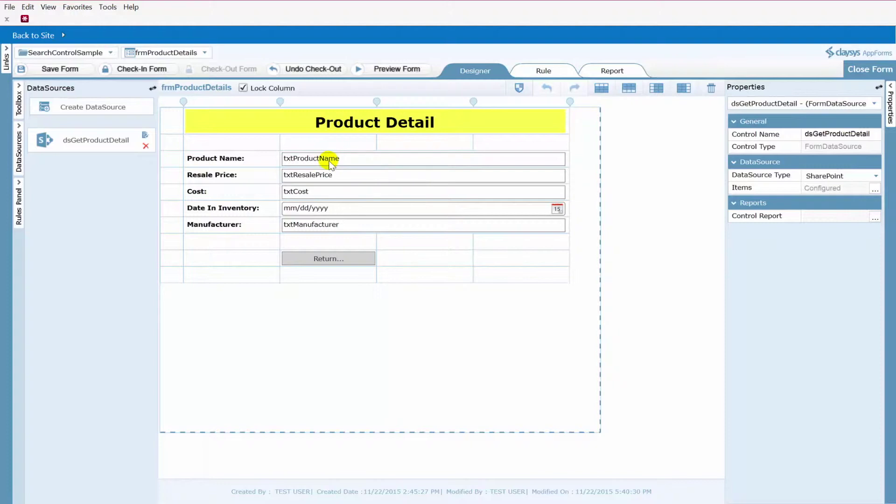
left_click(539, 71)
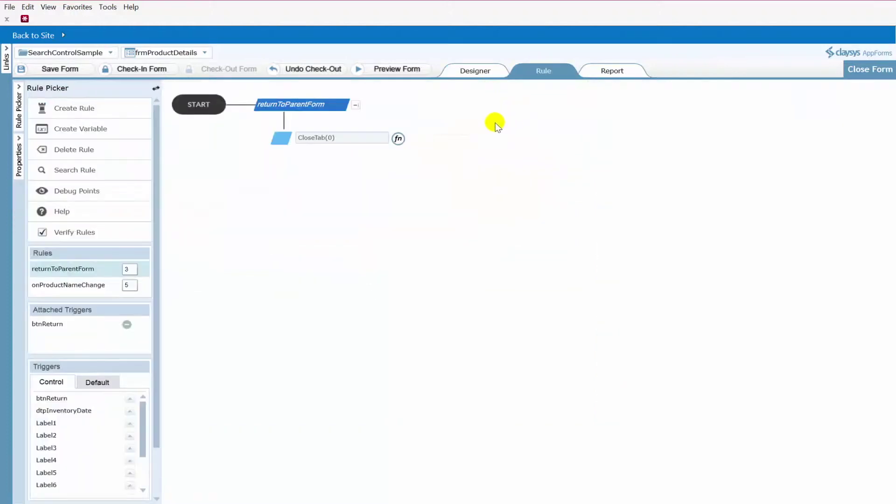
left_click(61, 286)
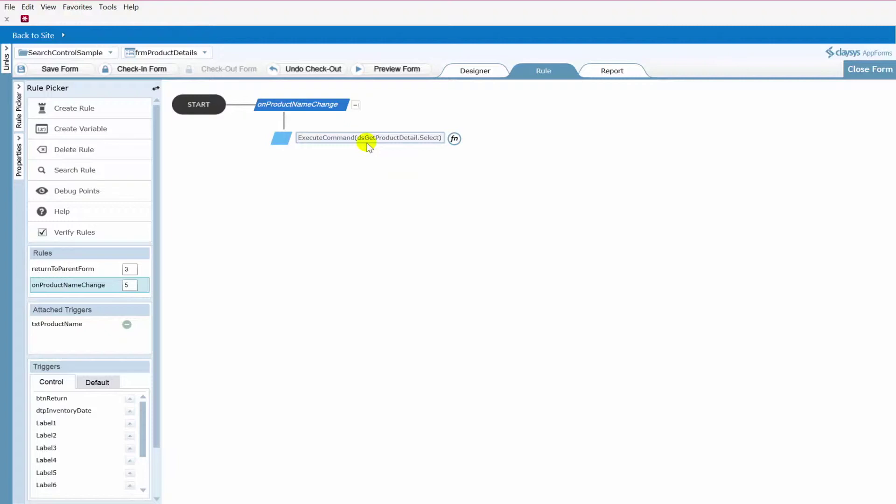
left_click(475, 73)
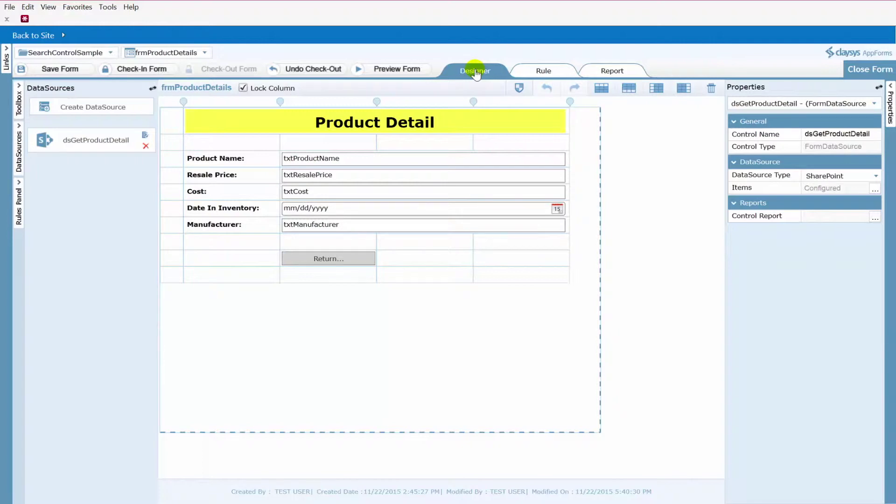
left_click(543, 71)
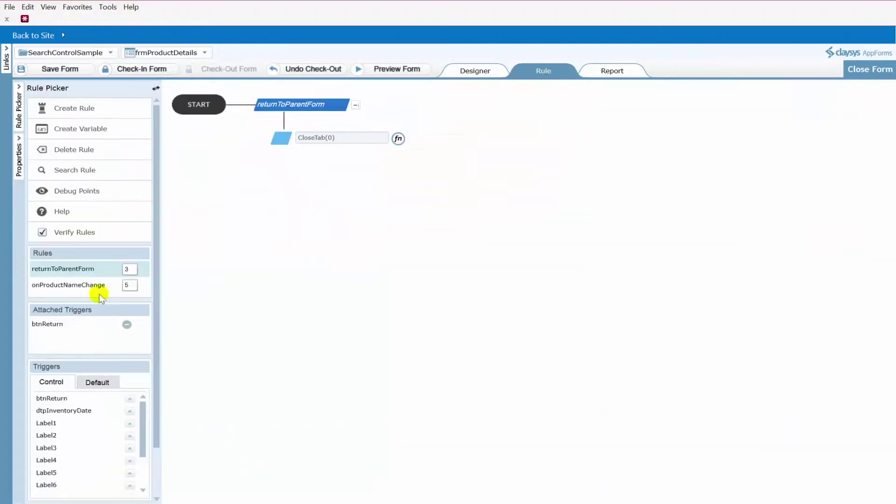
left_click(85, 284)
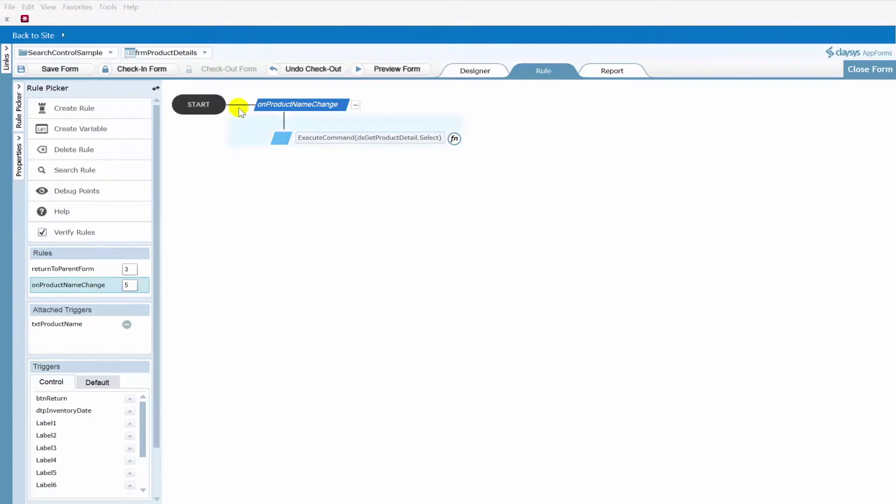
- Open frmSearchControlSample for editing, leaving frmProductDetails checked out
left_click(204, 53)
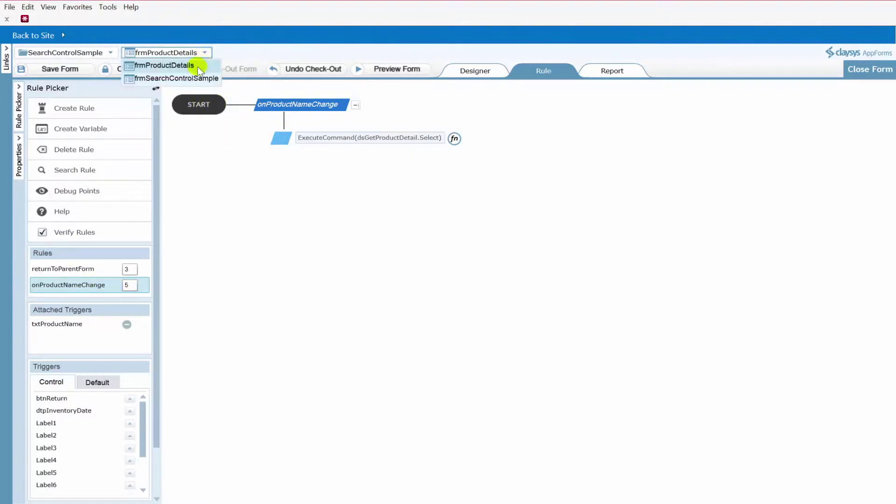
left_click(190, 78)
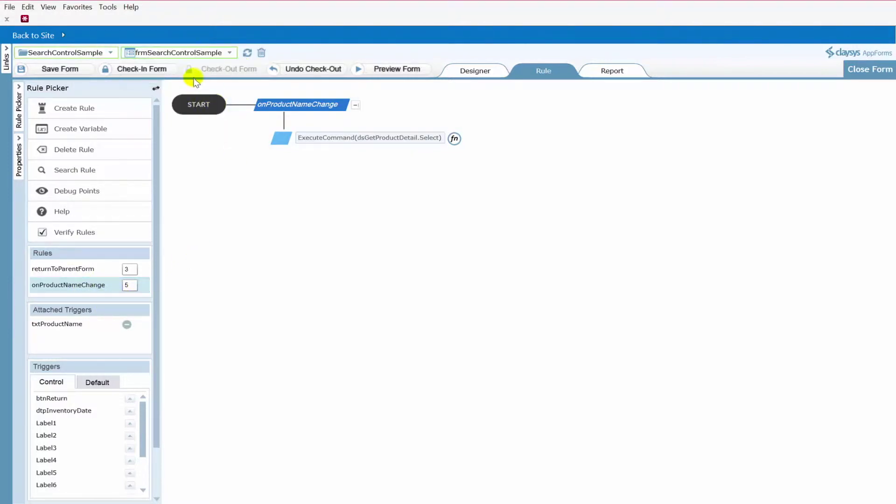
left_click(248, 53)
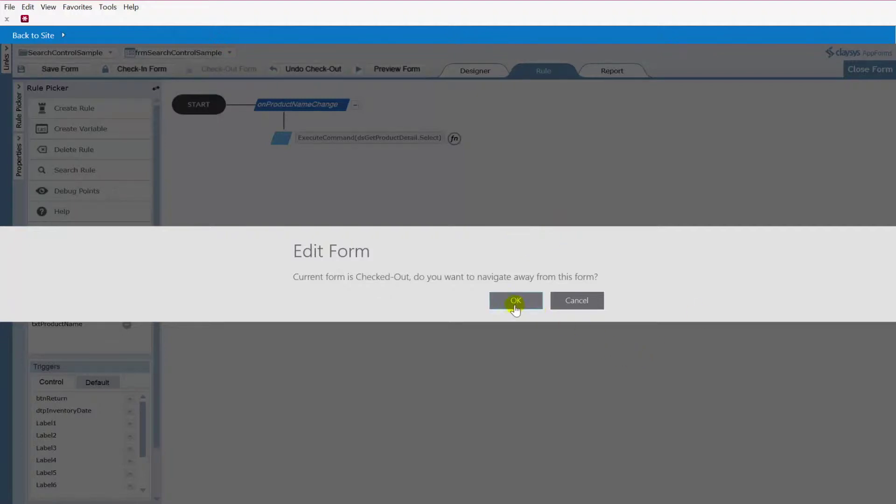
left_click(516, 302)
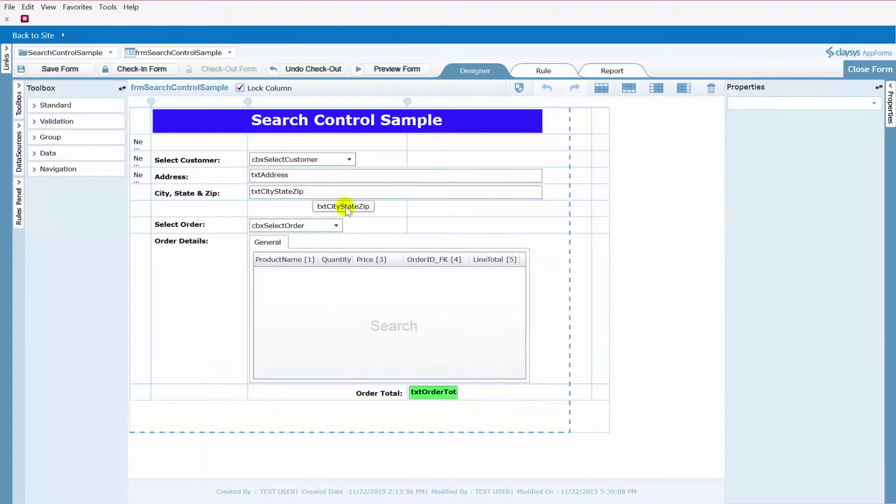
- Insert two rows below the Order Total row of the form
left_click(302, 229)
left_click(552, 246)
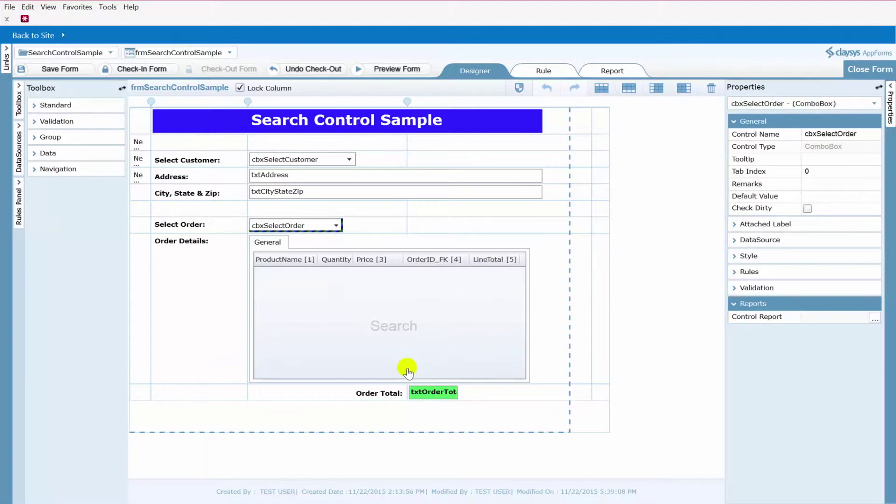
right_click(235, 393)
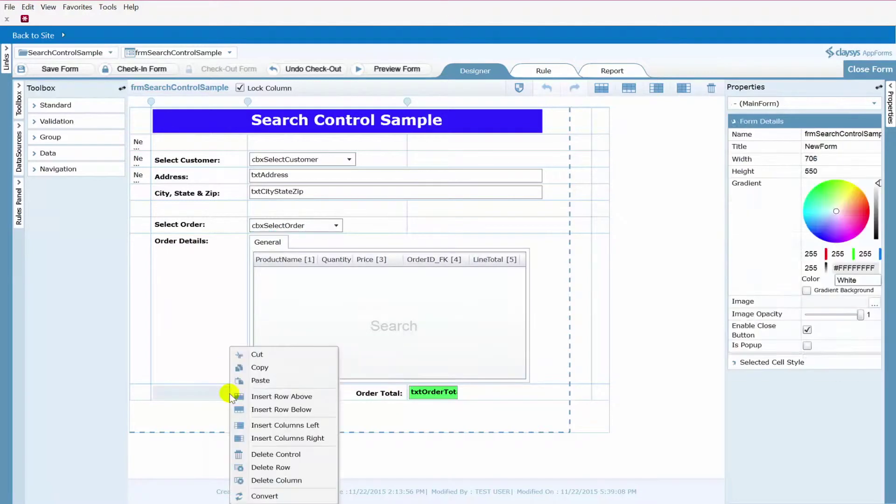
left_click(289, 410)
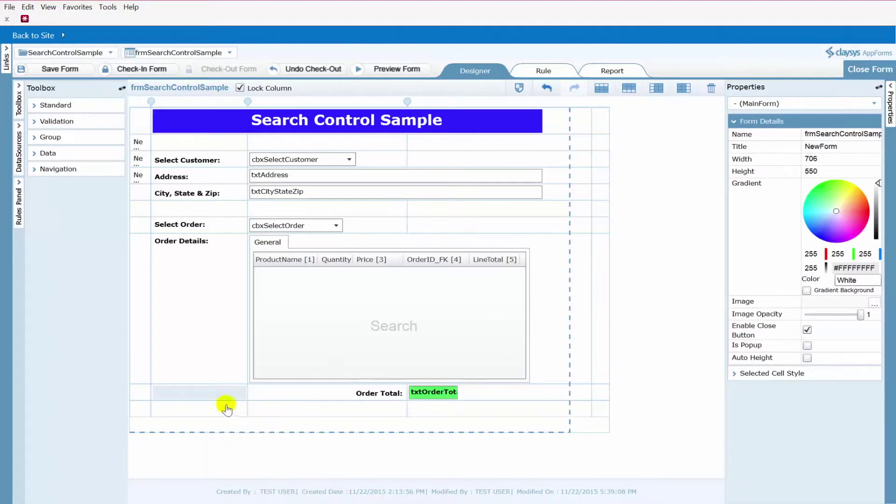
right_click(223, 396)
left_click(274, 399)
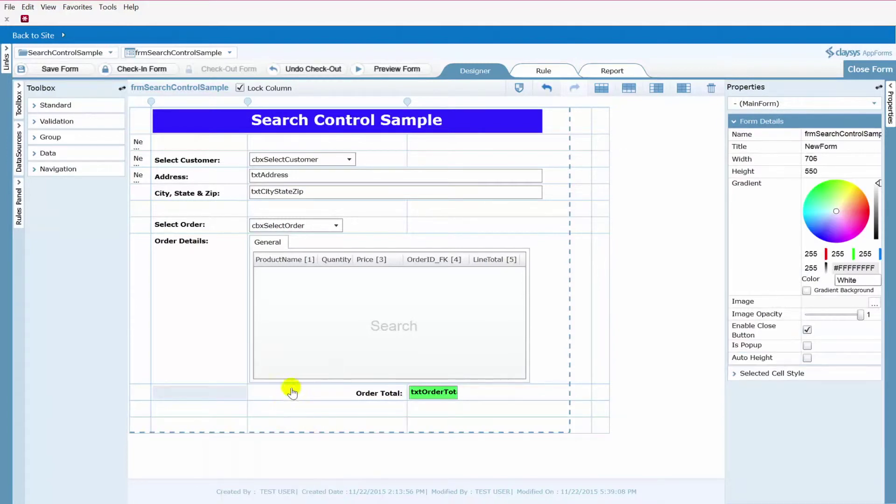
- Set the column span to 2 for the second-column cell in the form's last row
left_click(296, 424)
left_click(816, 374)
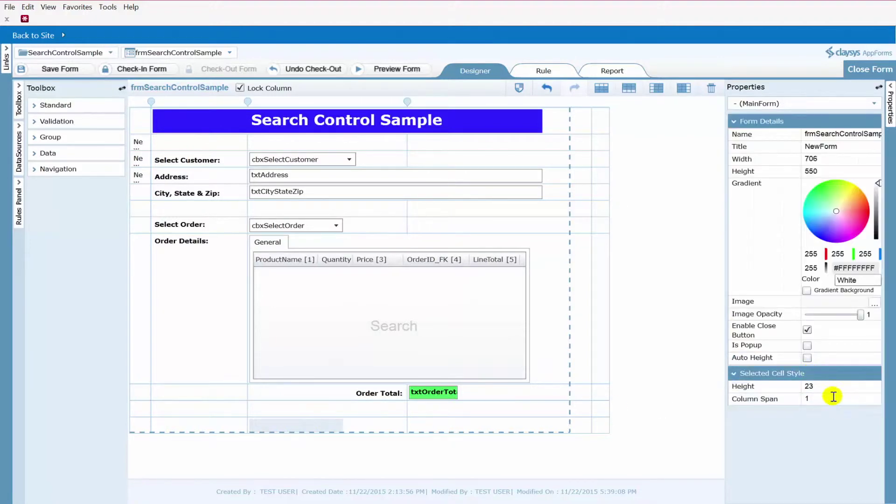
double_click(832, 399)
type("2")
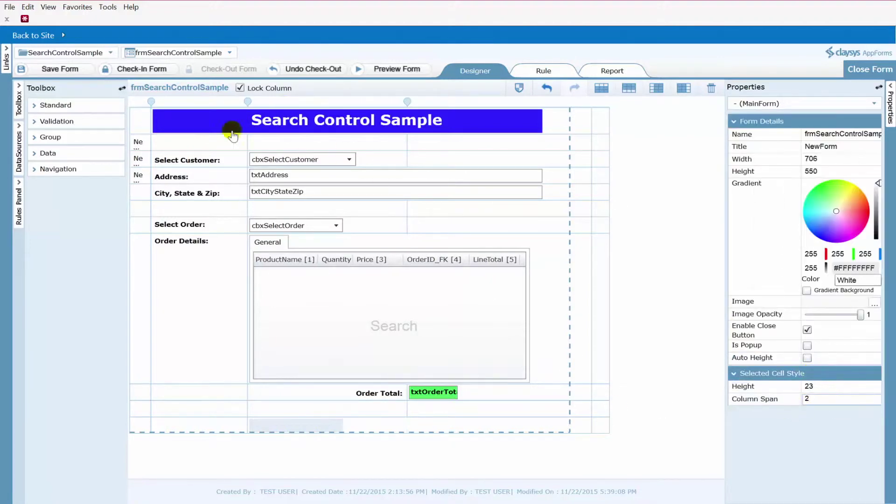
- Add a Search control to the second-column cell of the form's last row, below the Order Total
left_click(58, 110)
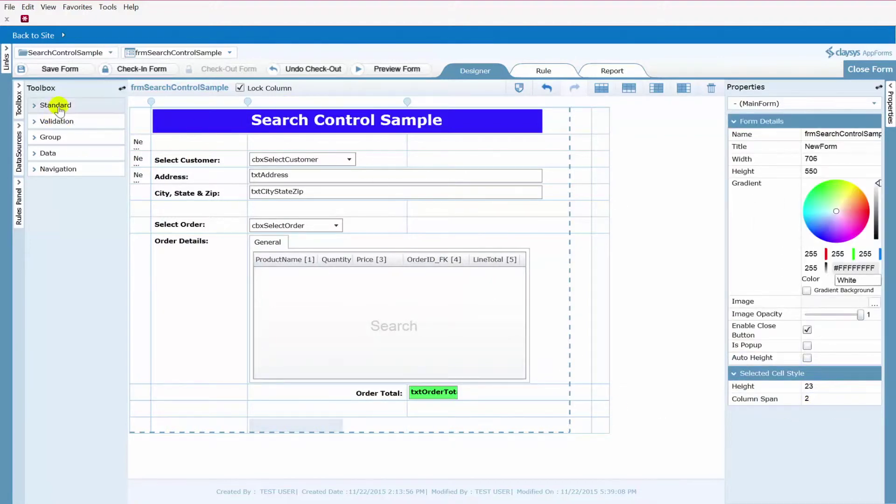
left_click(60, 154)
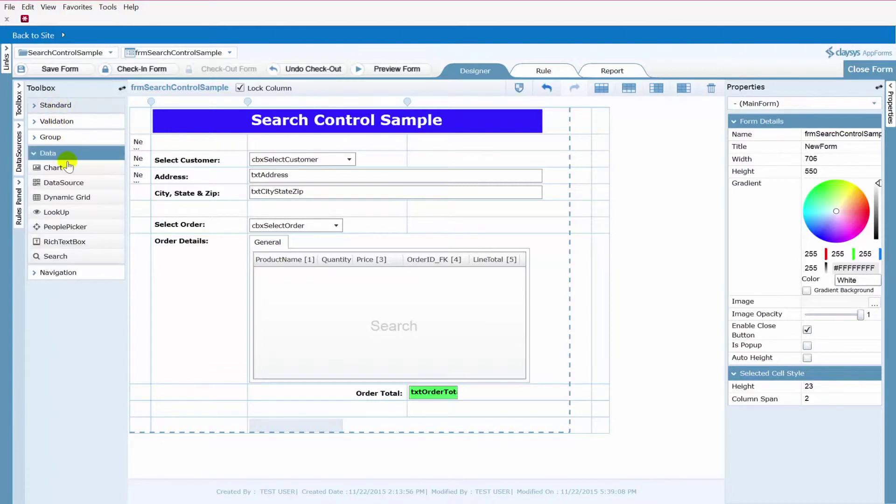
left_click_drag(56, 257, 280, 430)
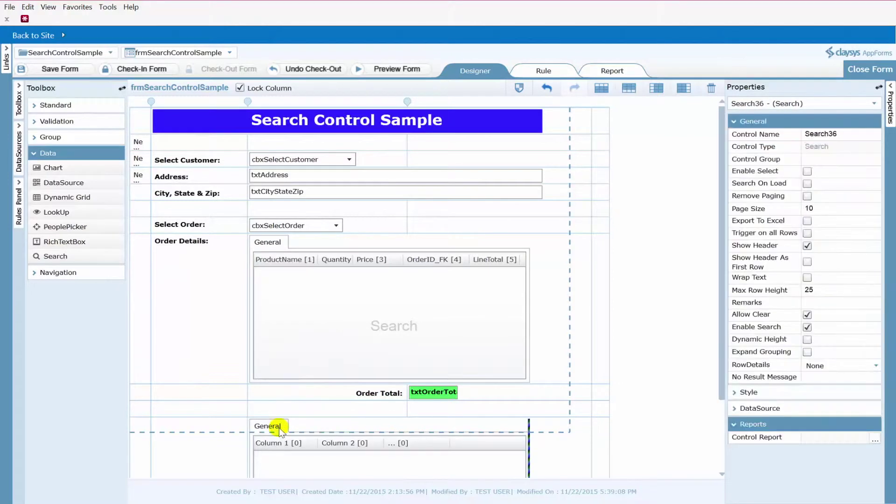
- Set the new Search control's SharePoint data source to the OrderDetails list on the ClaySys Training site
scroll(364, 416, "down", 2)
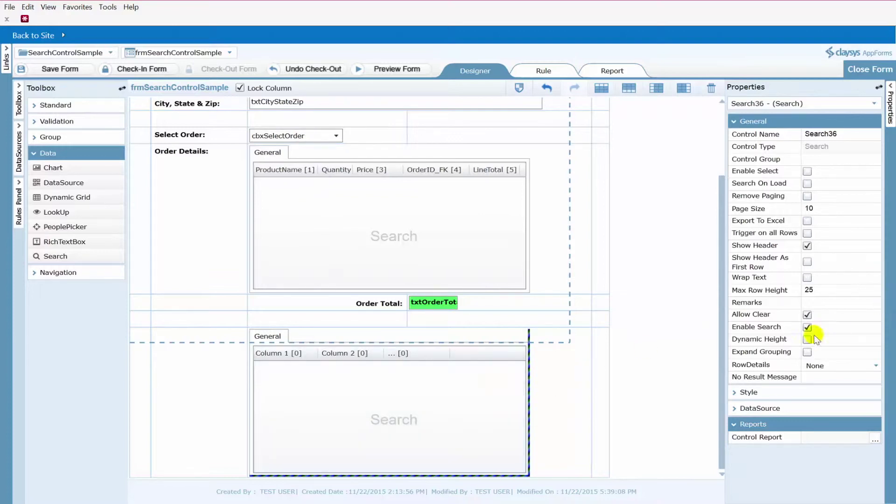
left_click(765, 410)
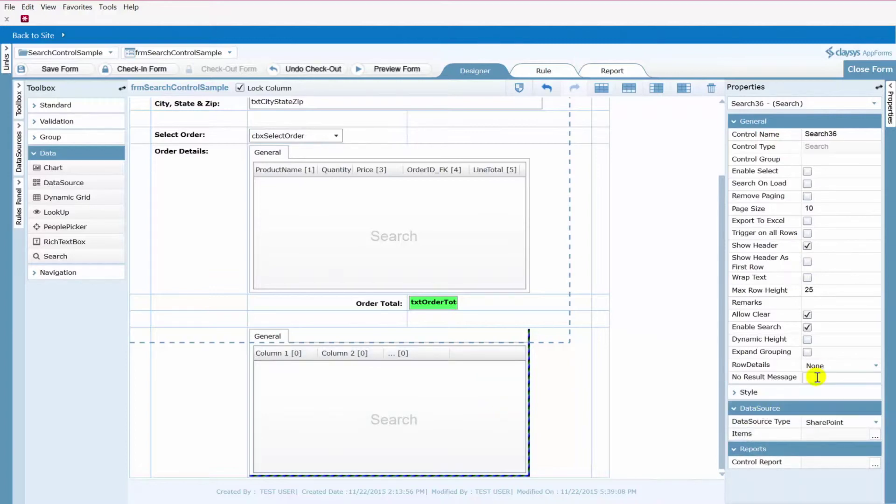
left_click(874, 437)
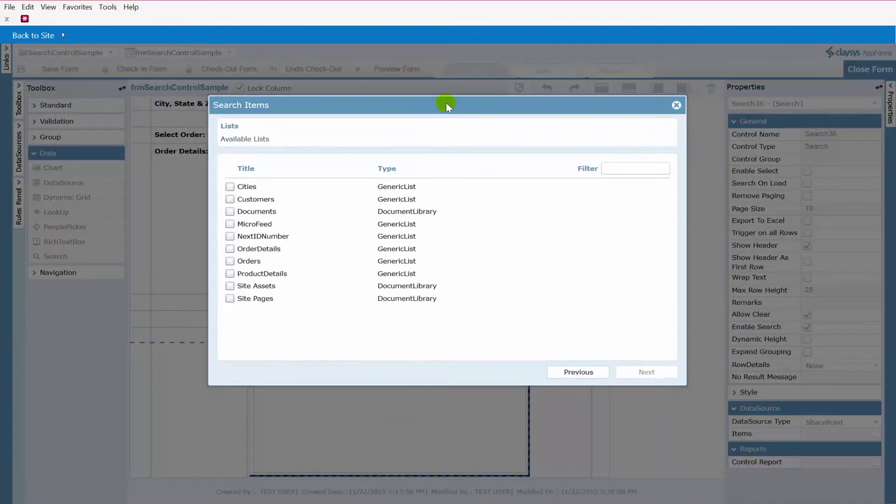
left_click(577, 373)
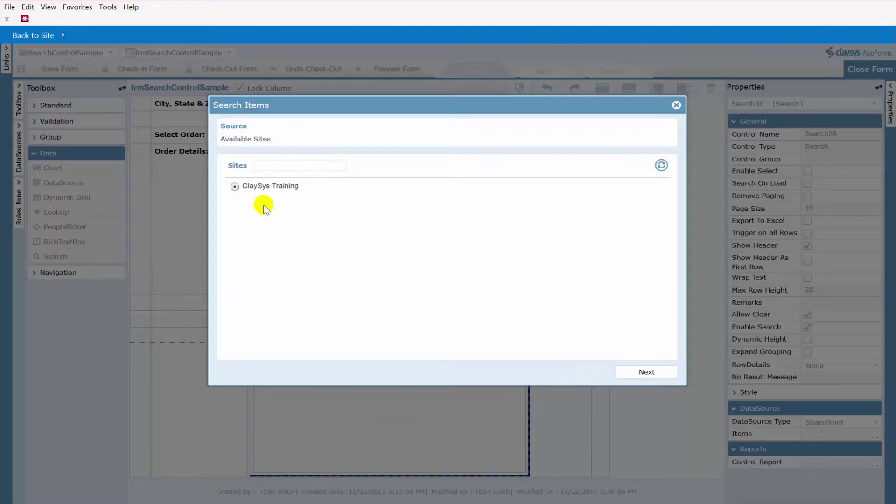
left_click(646, 372)
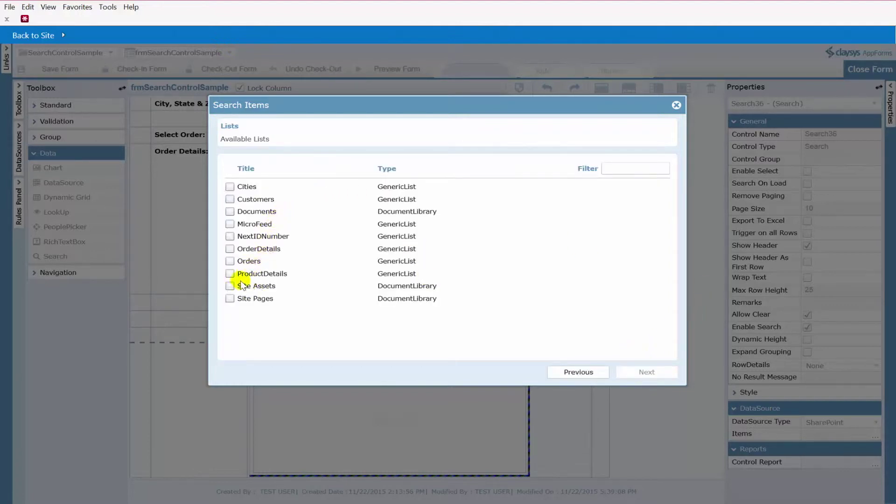
left_click(230, 248)
left_click(644, 371)
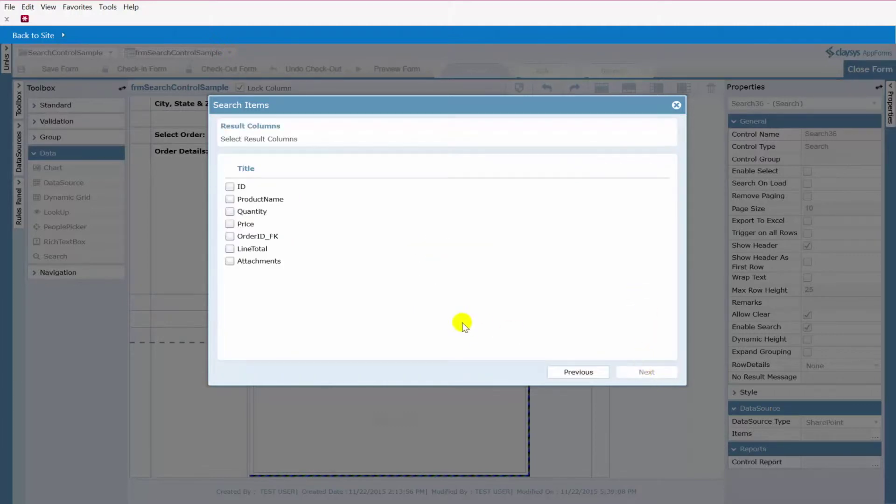
- Select ProductName, Quantity, Price and LineTotal as the search's result columns
left_click_drag(448, 113, 541, 93)
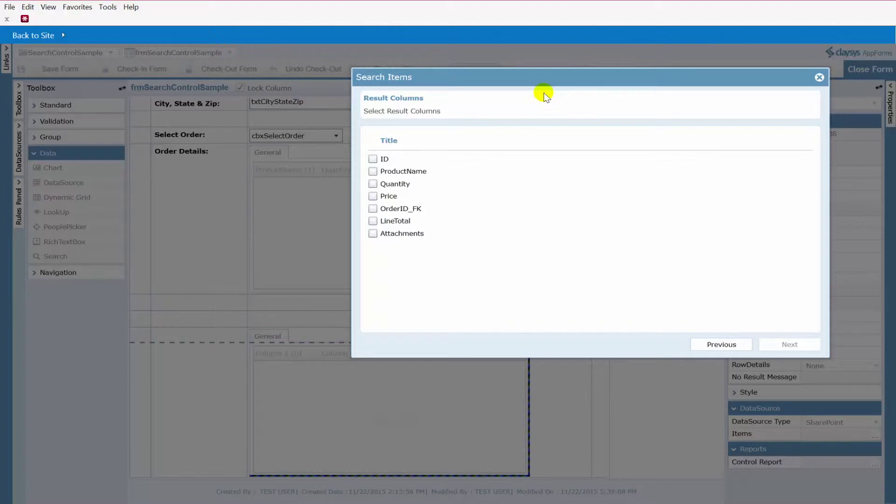
left_click(374, 171)
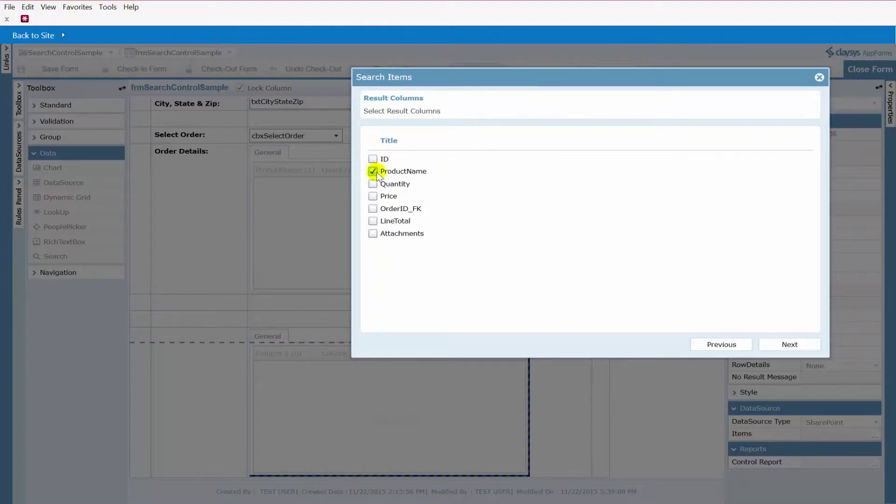
left_click(373, 197)
left_click(375, 221)
left_click(790, 345)
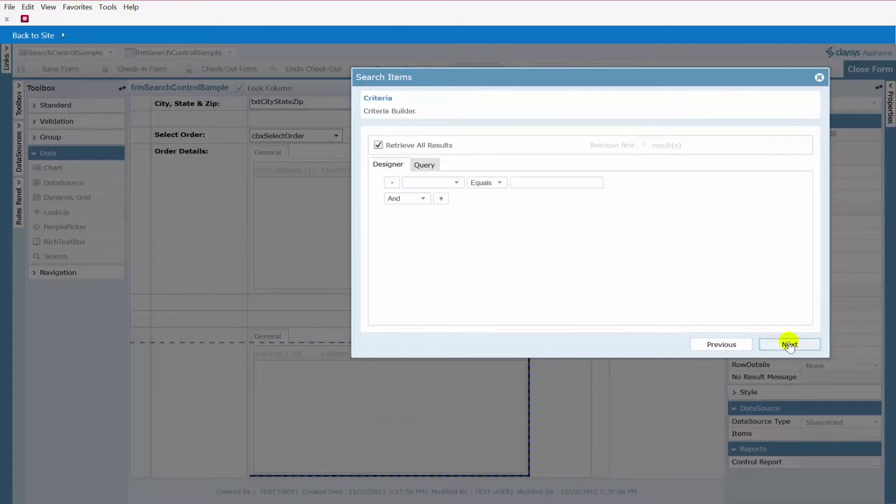
- Filter the search results with the criterion OrderID_FK Equals cbxSelectOrder, and leave the table relations empty
left_click(457, 183)
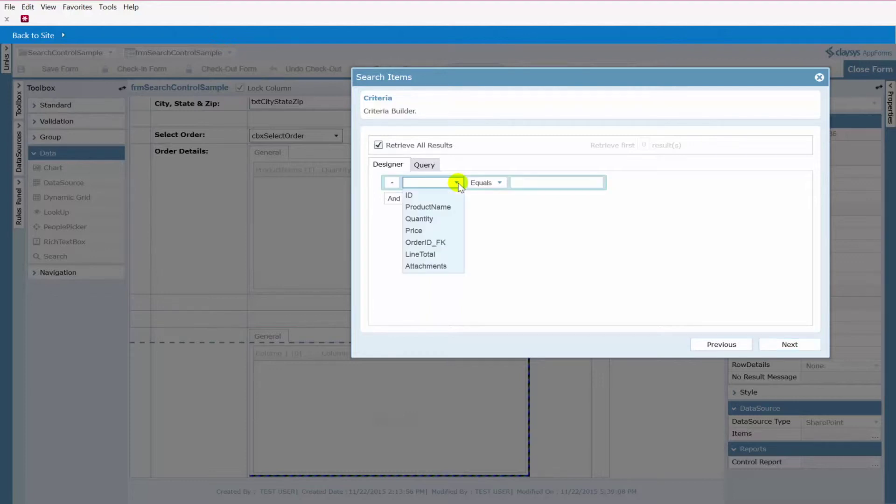
left_click(430, 244)
left_click(549, 184)
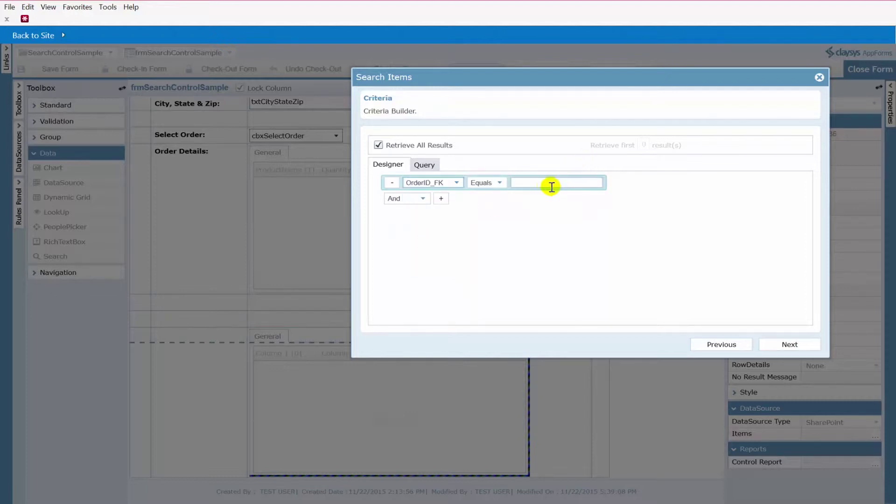
type("cb")
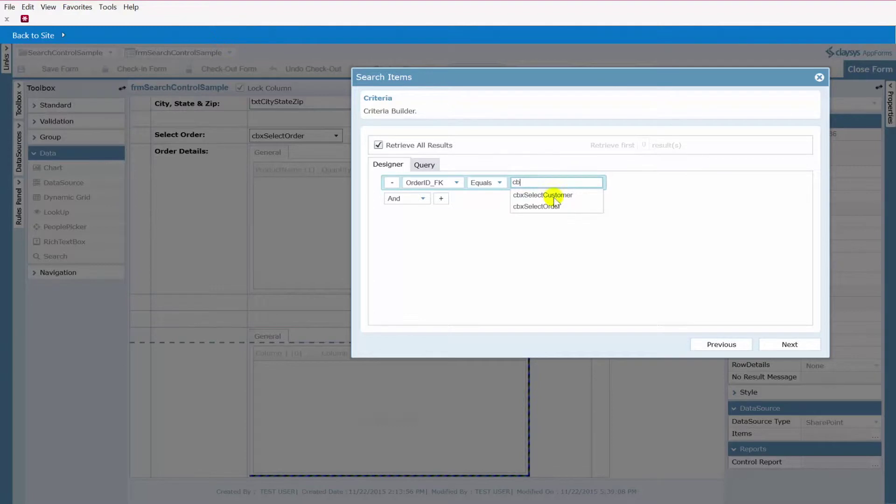
left_click(546, 207)
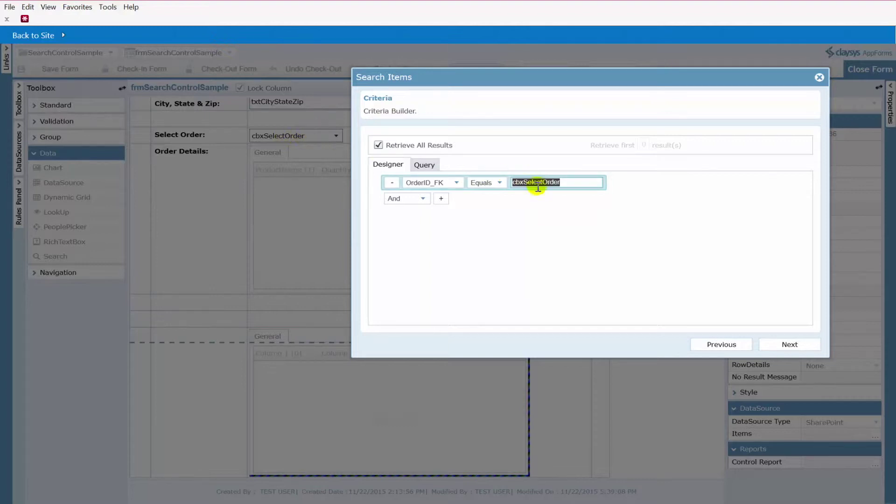
left_click(781, 345)
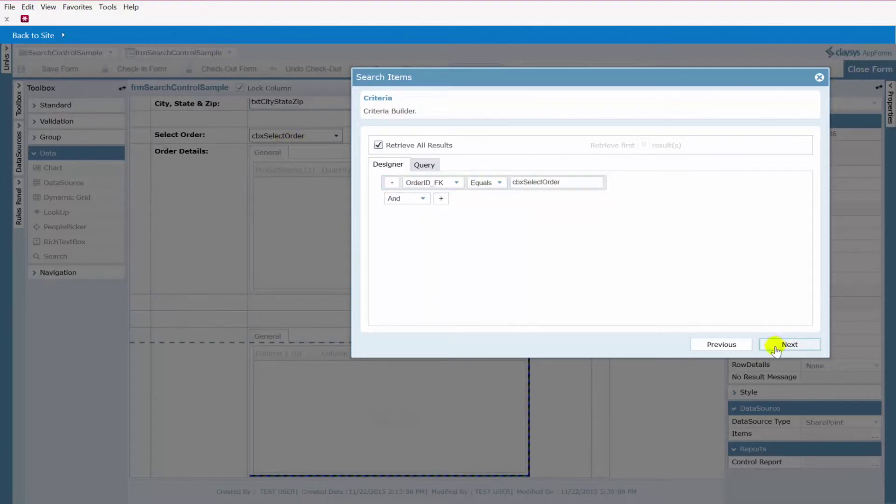
left_click_drag(600, 75, 578, 78)
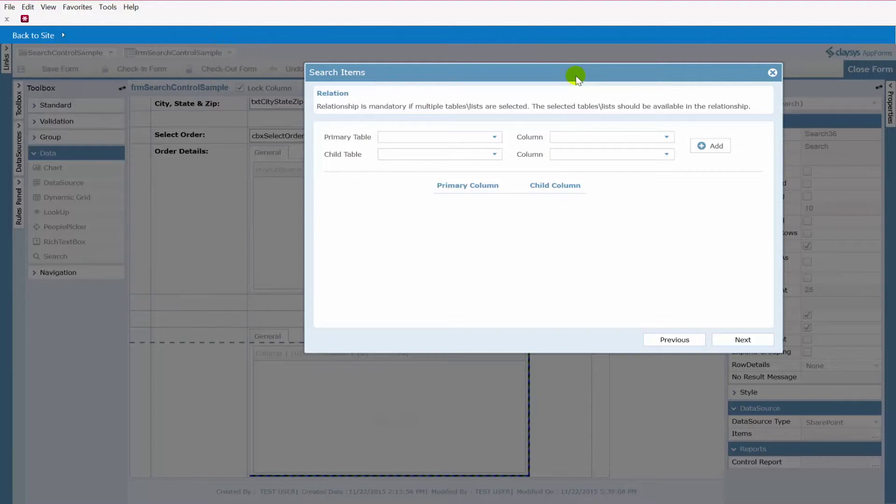
left_click(742, 341)
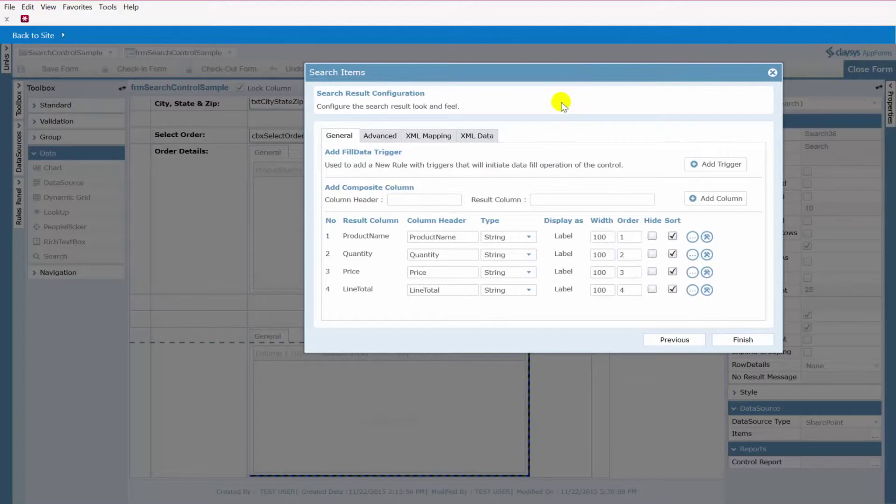
- Examine the result column settings, including the ProductName header and the Price column's data type and format options
left_click_drag(561, 75, 527, 61)
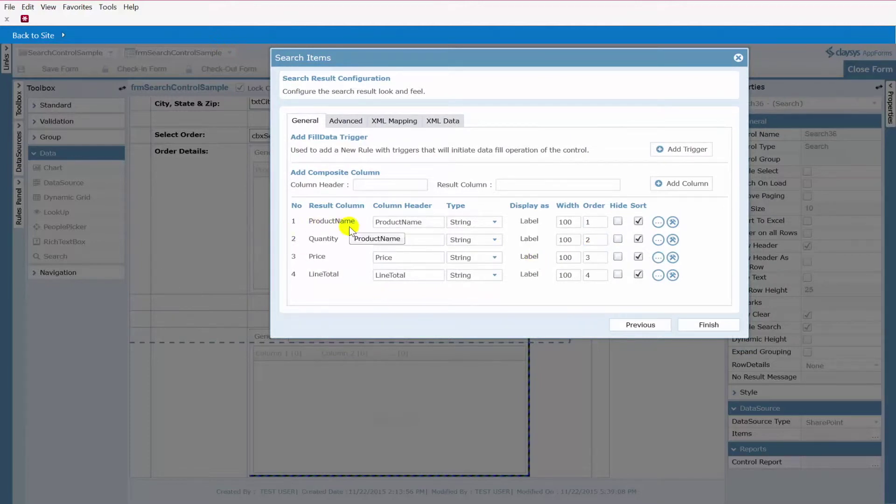
left_click(410, 223)
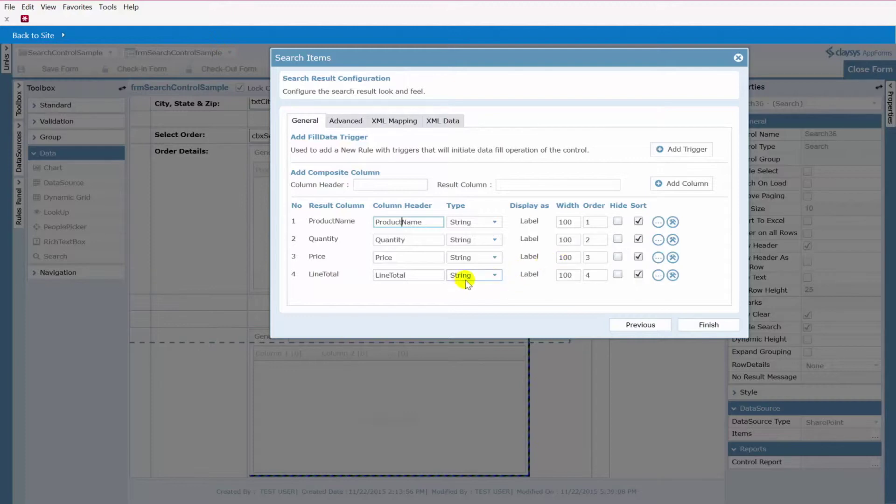
left_click(494, 259)
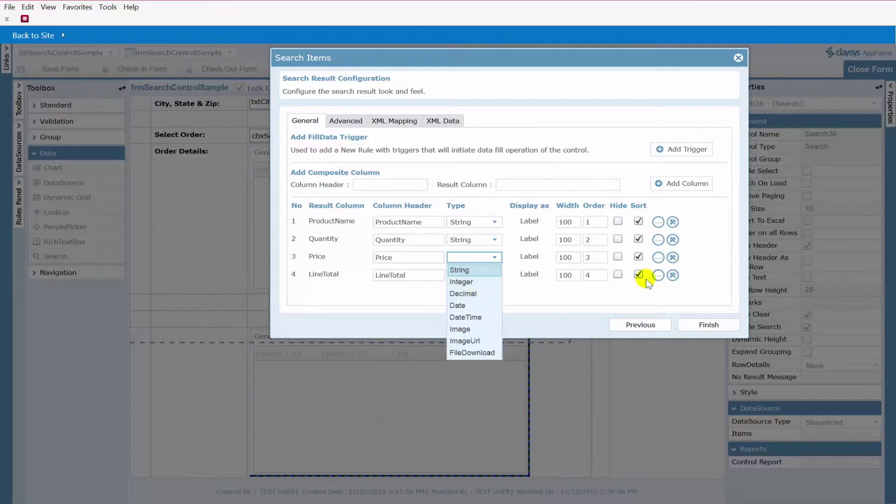
left_click(647, 300)
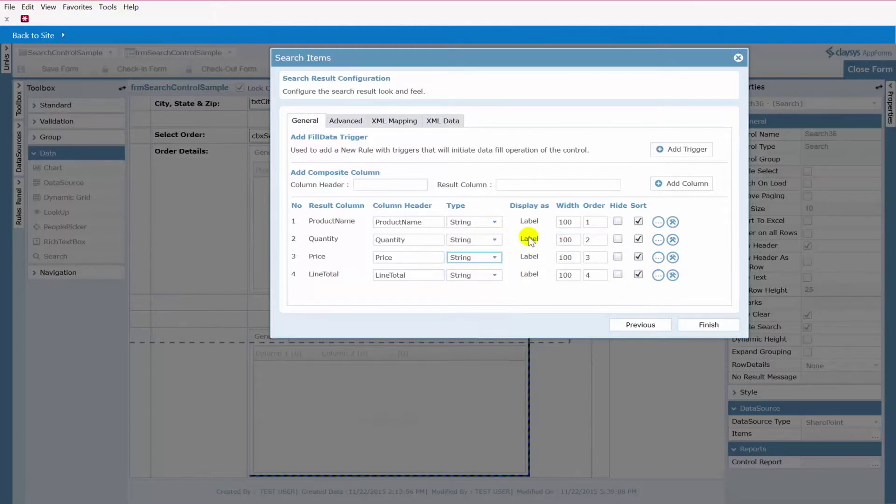
left_click(672, 258)
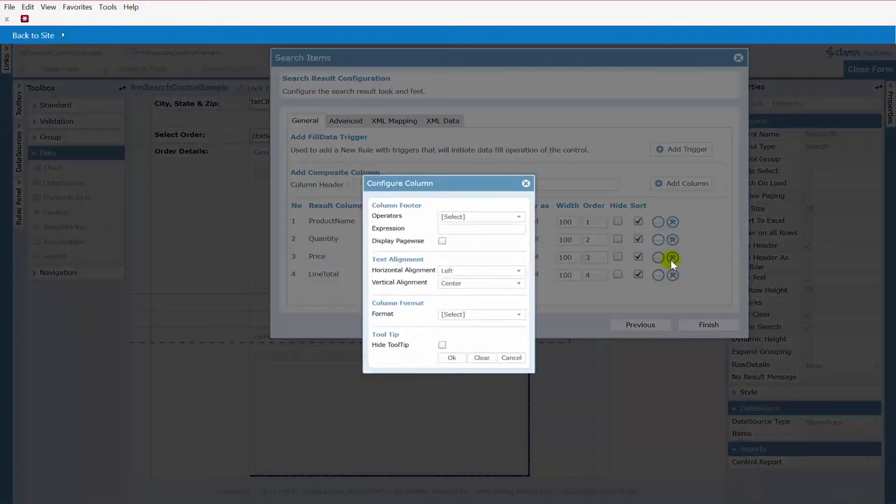
left_click(528, 321)
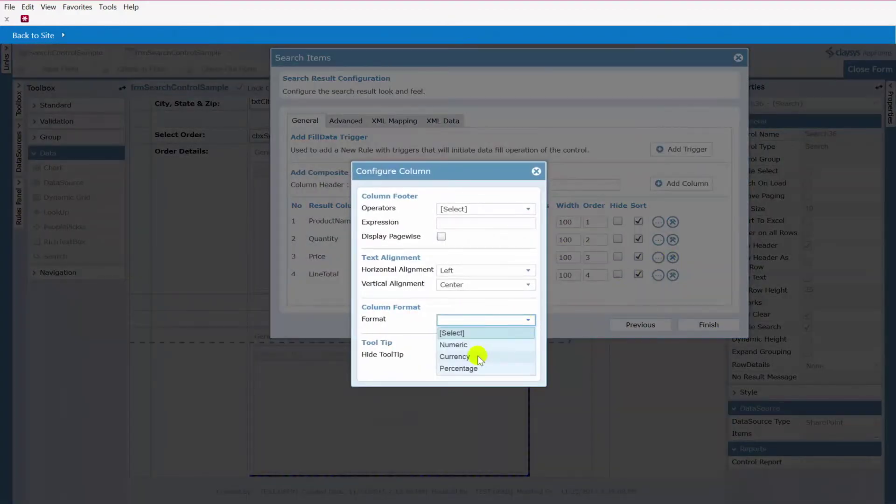
left_click(536, 172)
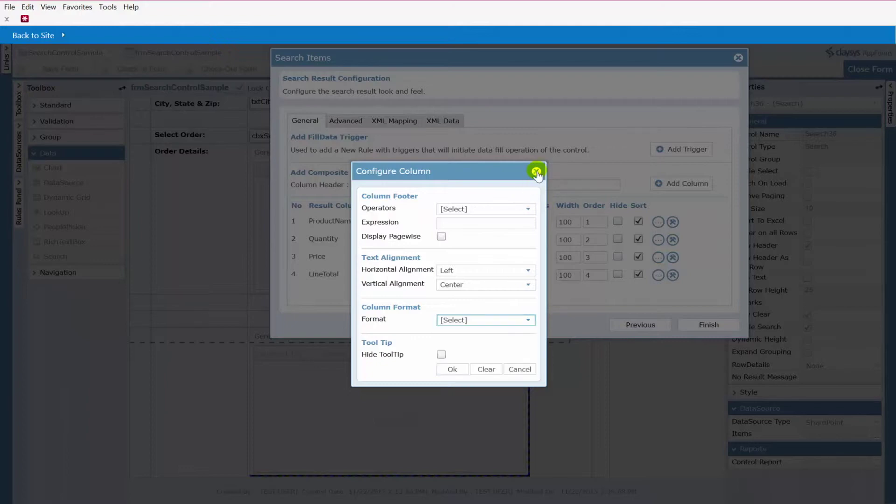
left_click(537, 172)
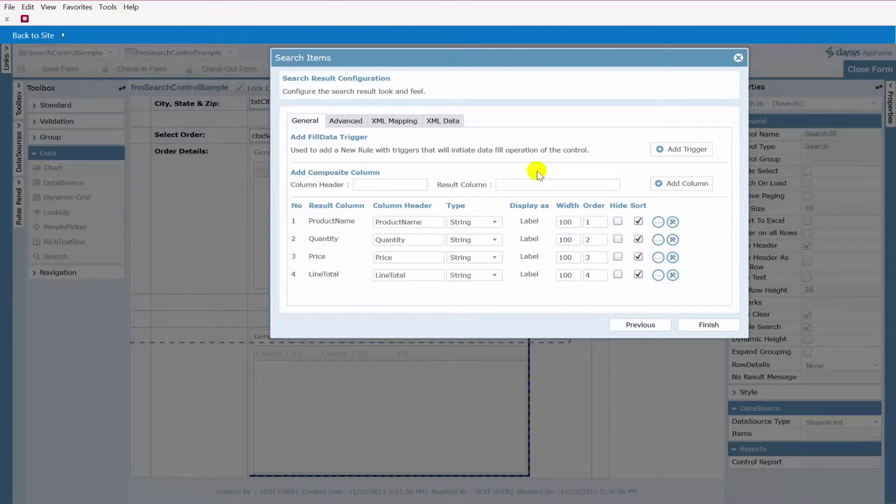
left_click(436, 222)
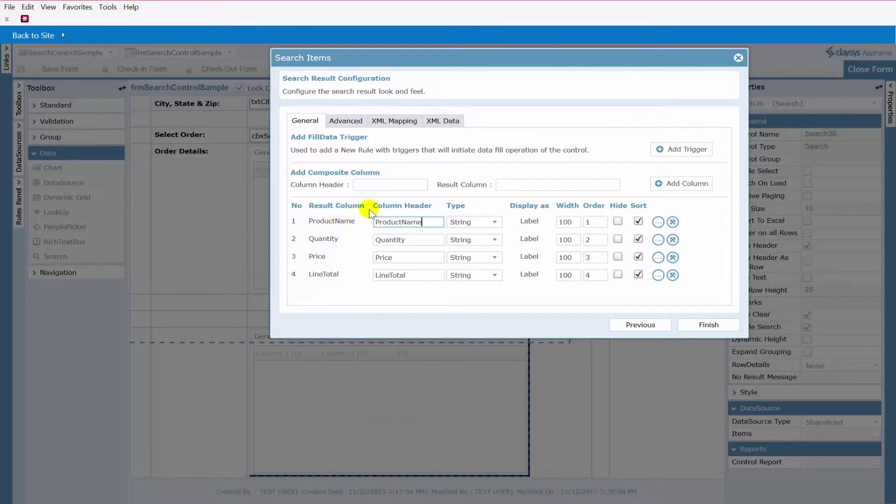
- Set the ProductName result column's type to Link Button in its column link configuration
left_click(658, 224)
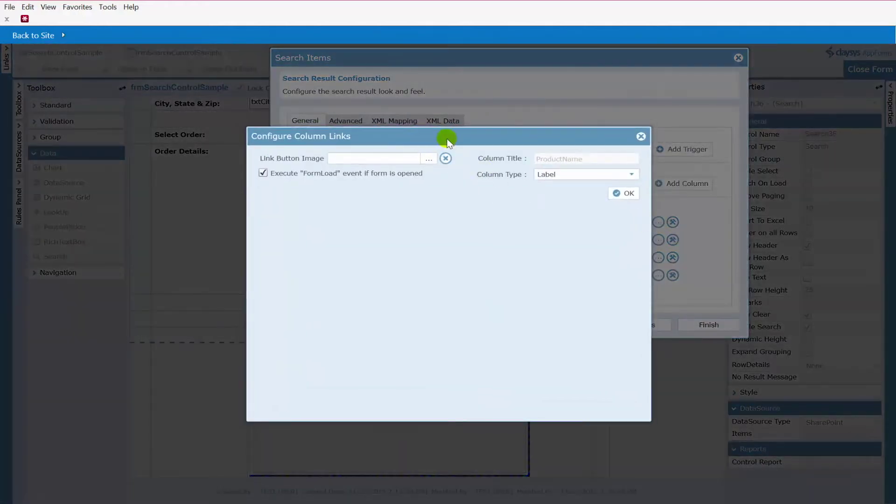
left_click_drag(447, 138, 462, 107)
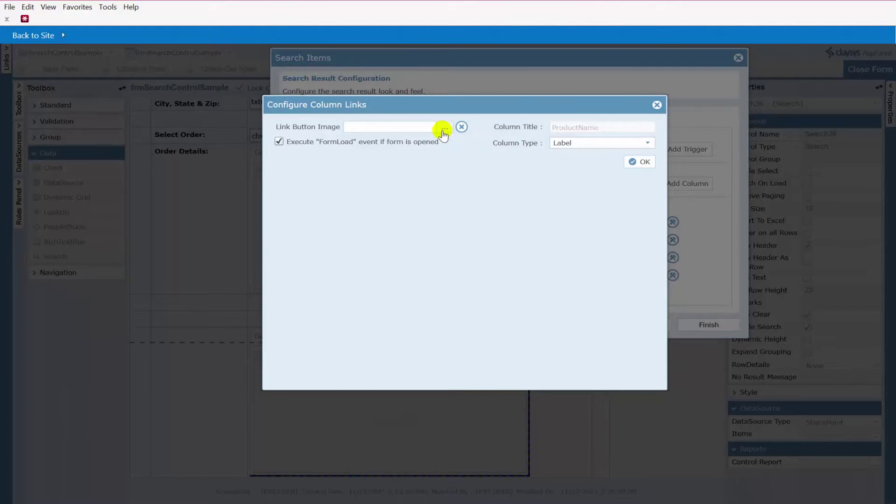
left_click(643, 145)
left_click(577, 167)
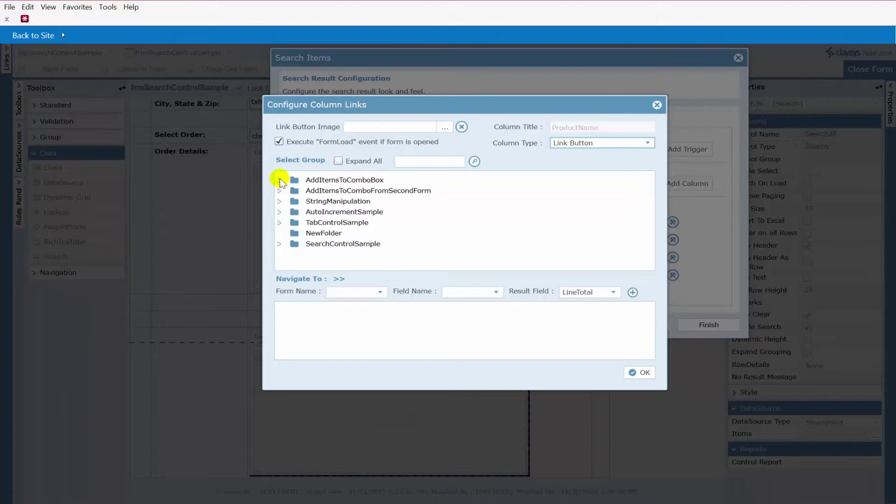
- Choose frmProductDetails in the SearchControlSample group as the form the ProductName link opens and as the form for the field mapping
left_click(279, 243)
left_click(359, 264)
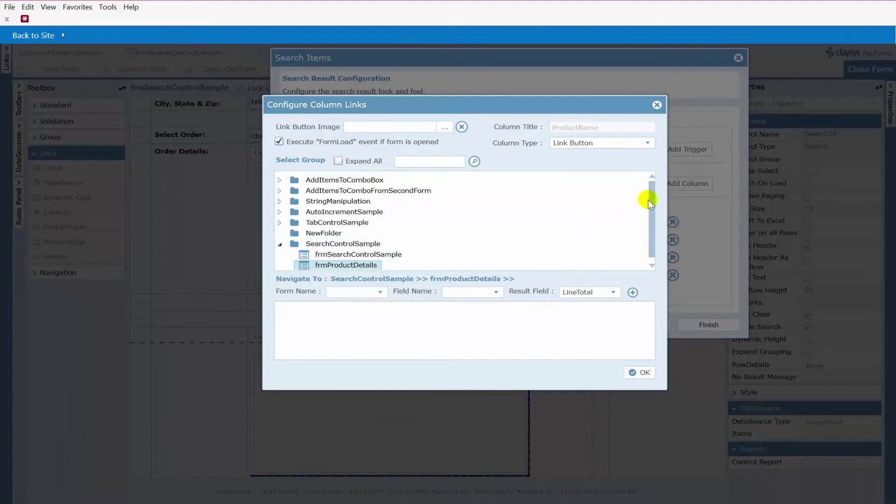
left_click_drag(648, 199, 650, 234)
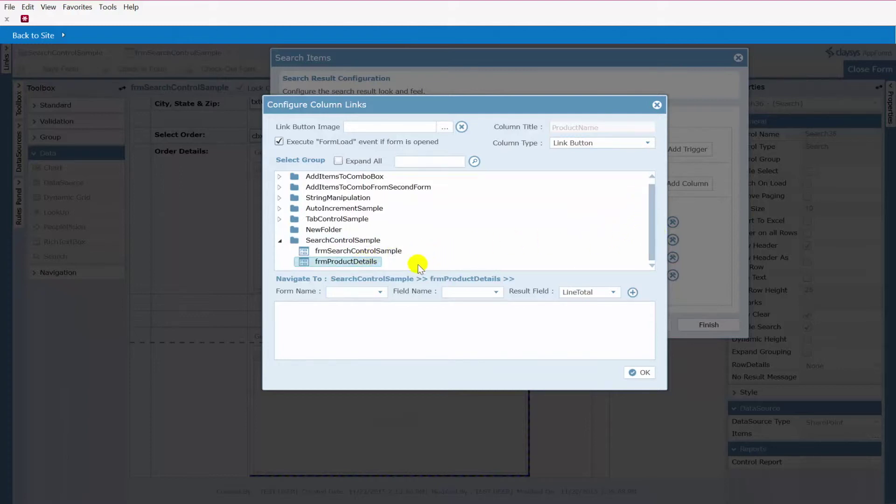
left_click(379, 293)
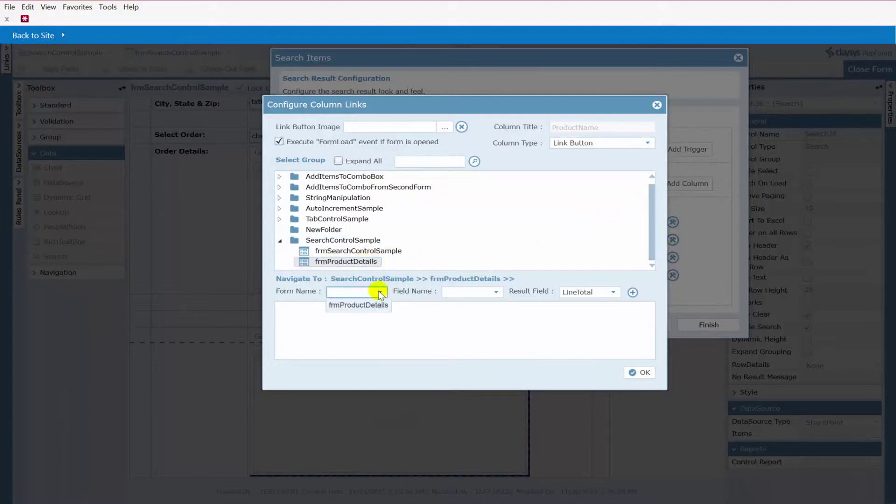
left_click(365, 307)
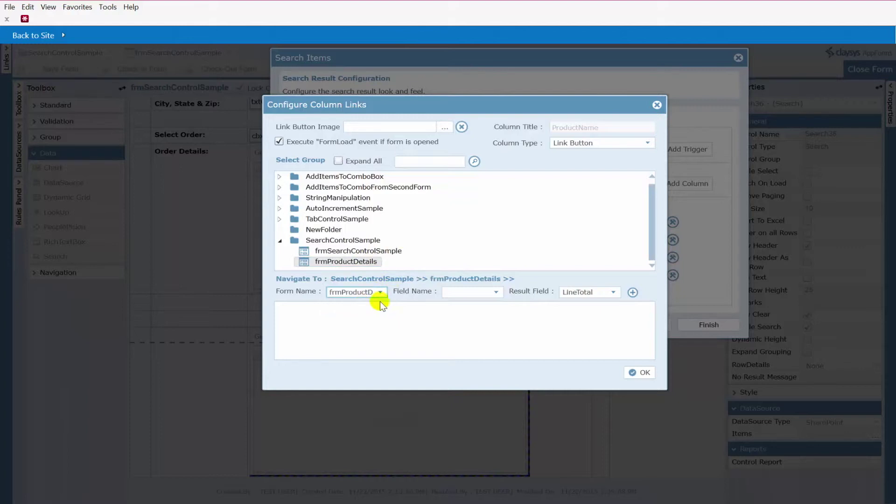
- Add a link mapping that passes the ProductName result field to the txtProductName field of frmProductDetails
left_click(496, 293)
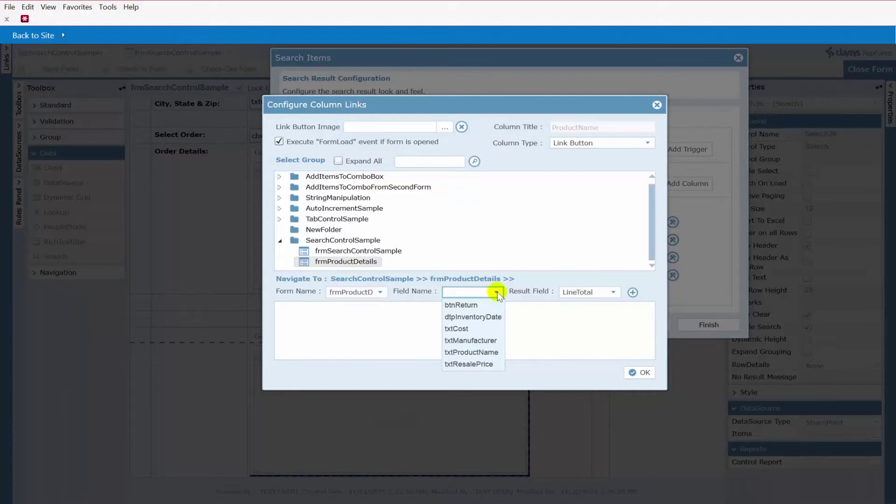
left_click(477, 352)
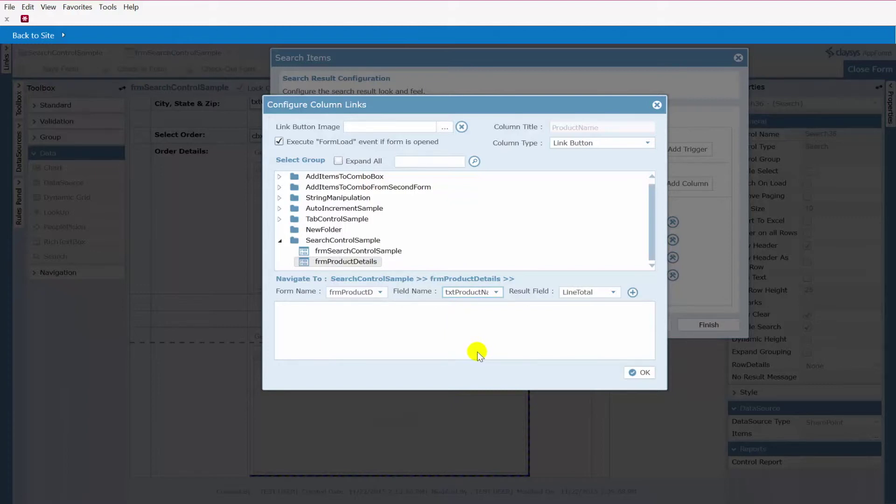
left_click(610, 292)
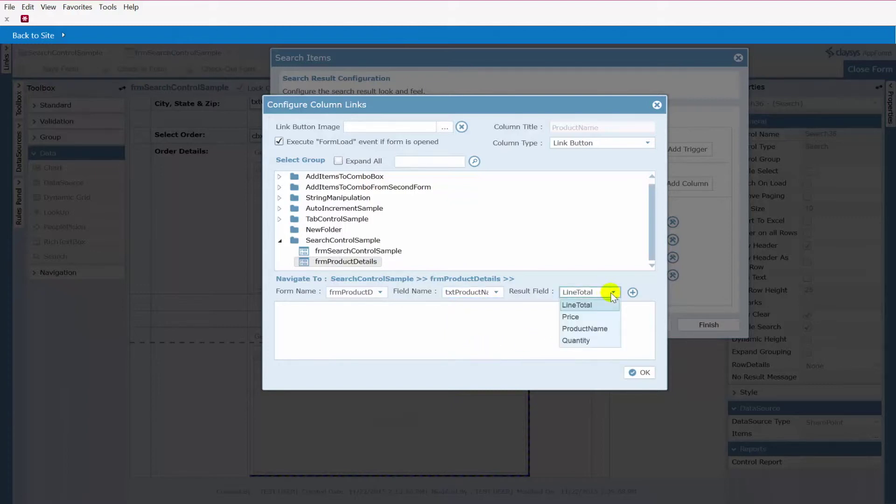
left_click(586, 329)
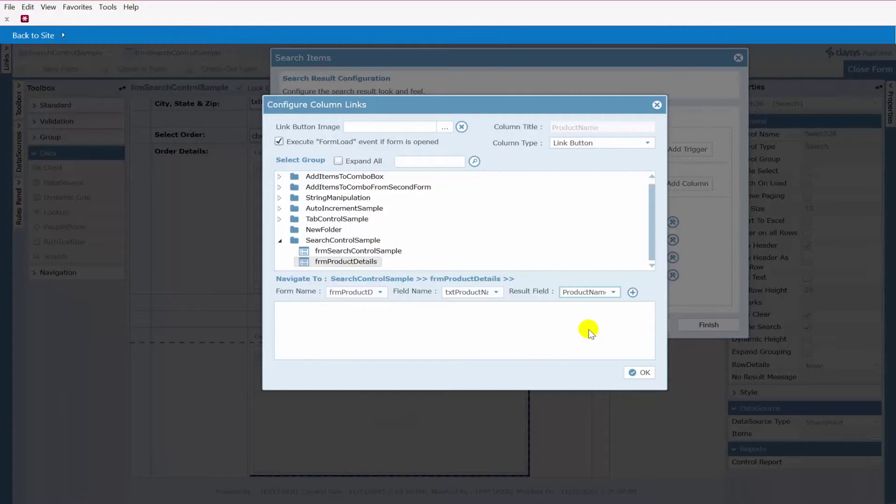
left_click(381, 291)
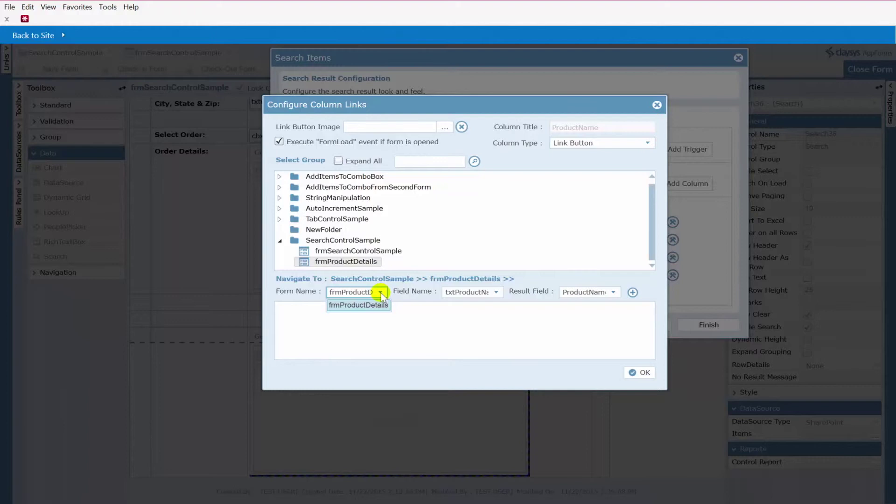
left_click(497, 292)
left_click(496, 293)
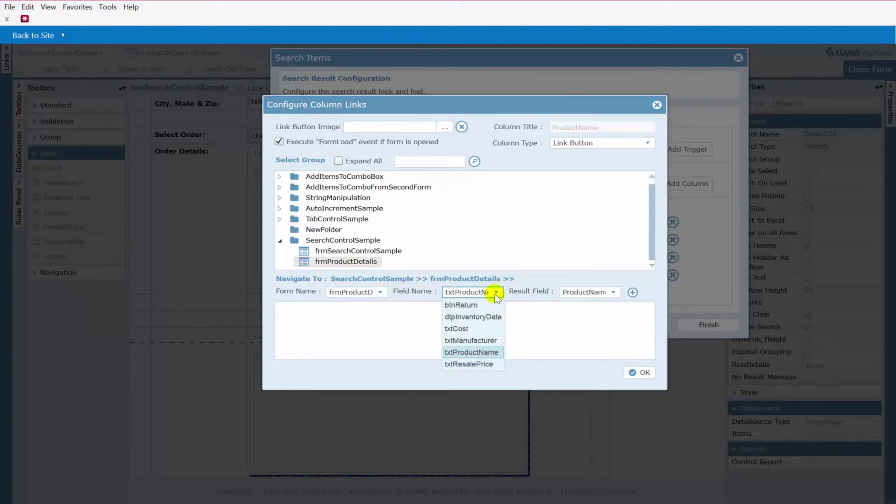
left_click(481, 353)
left_click(613, 293)
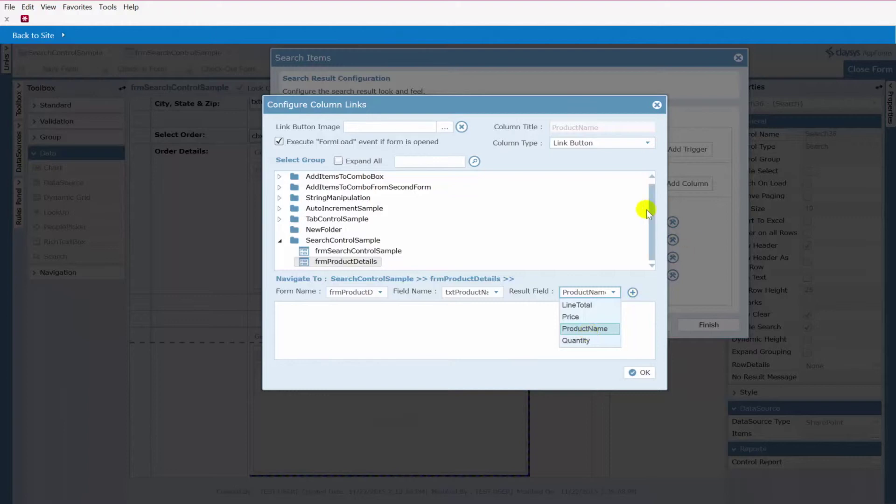
left_click(634, 286)
left_click(632, 293)
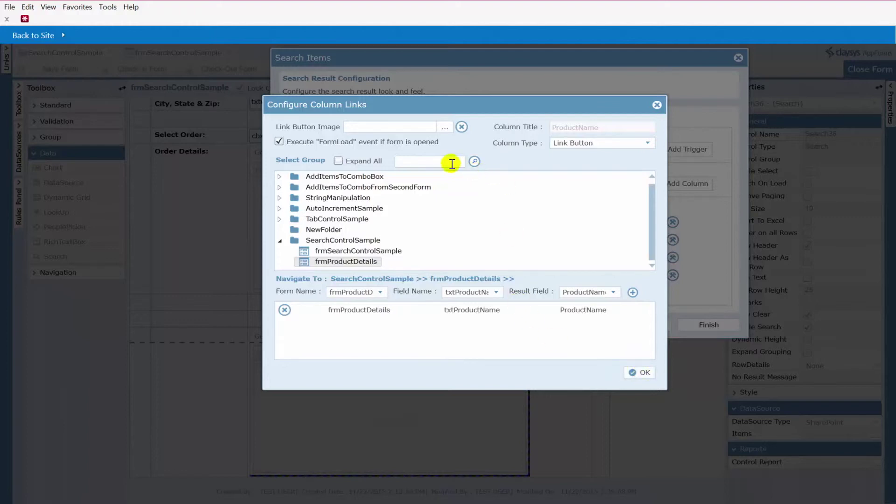
- Go over the option to execute the FormLoad event and confirm the ProductName column's link configuration
left_click_drag(432, 99, 397, 88)
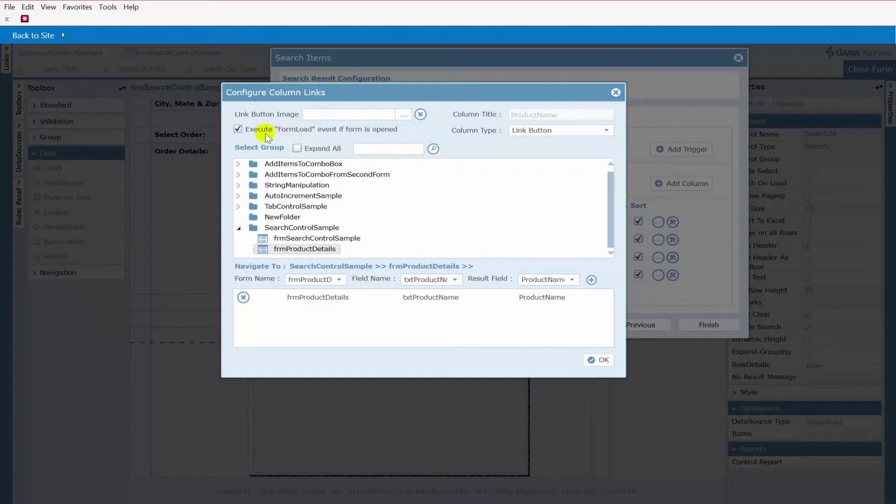
left_click(238, 129)
left_click(602, 360)
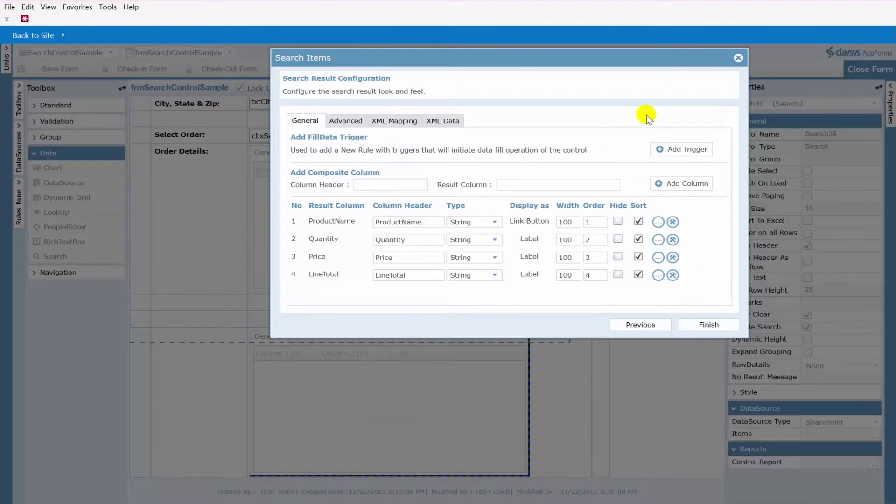
- Review the available FillData triggers, such as cbxSelectOrder, and finish the search configuration without creating a rule
left_click_drag(601, 51, 576, 58)
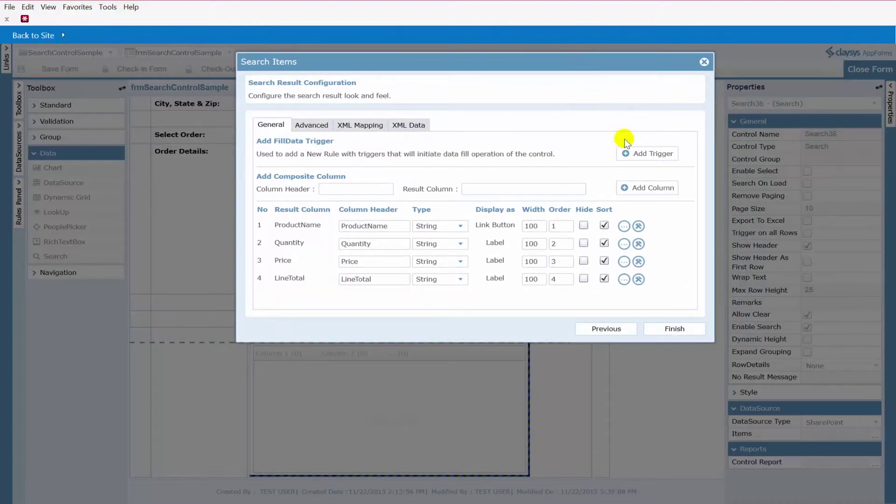
left_click(647, 156)
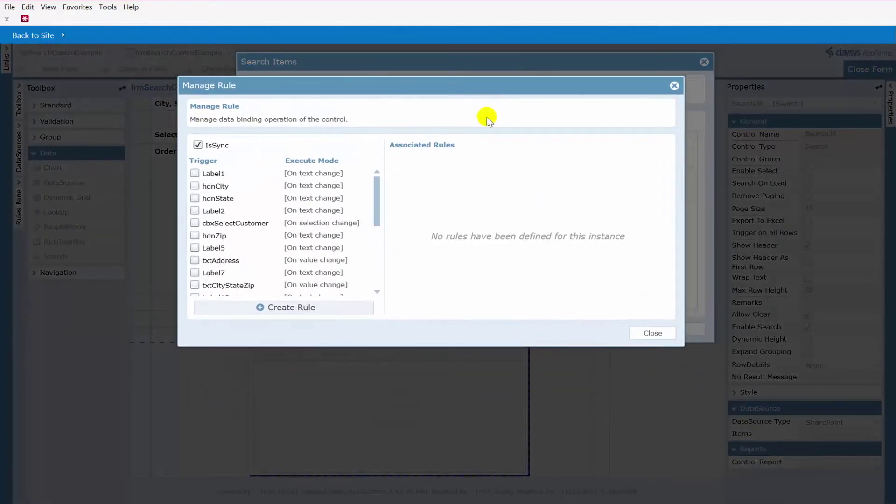
scroll(376, 226, "down", 5)
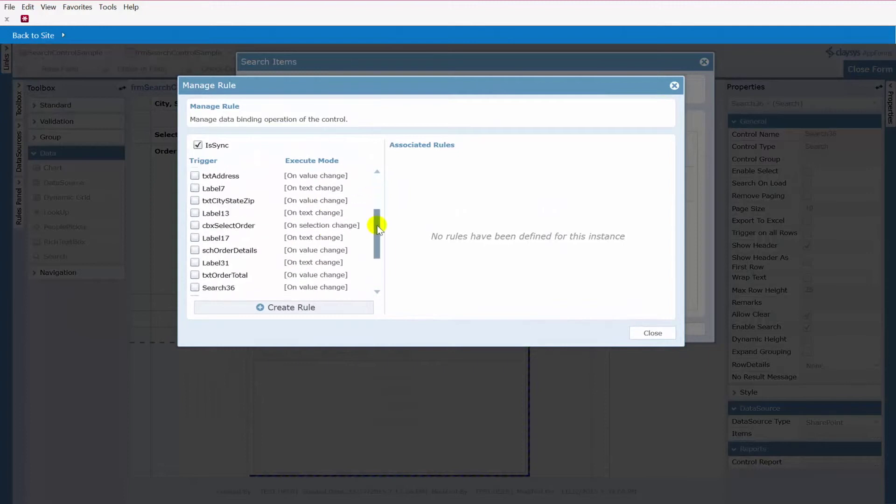
scroll(381, 195, "up", 5)
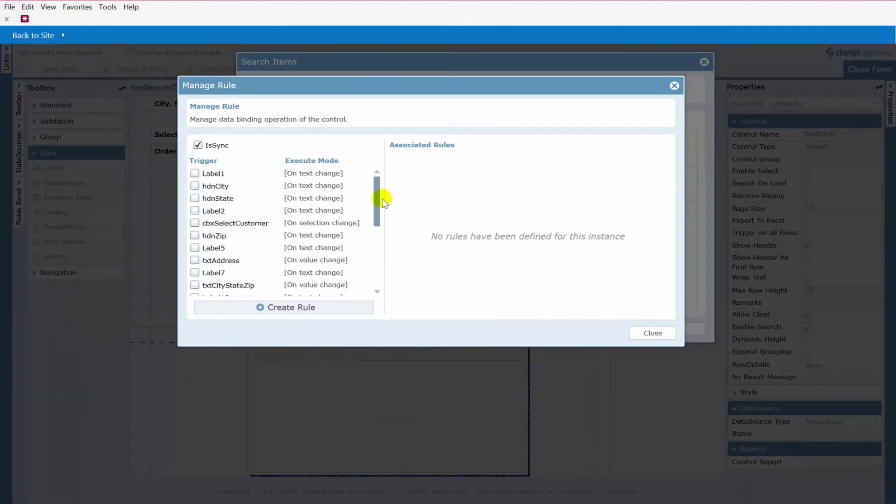
scroll(382, 196, "down", 3)
scroll(382, 222, "down", 2)
scroll(356, 202, "up", 3)
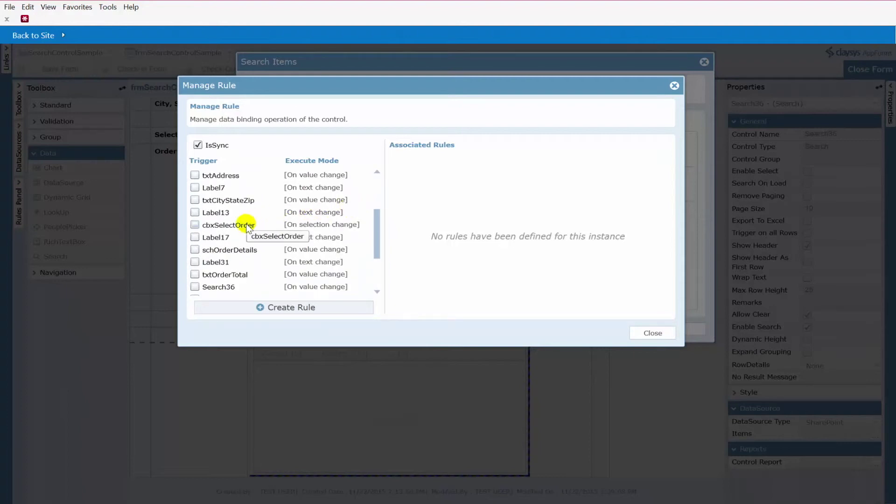
left_click(195, 224)
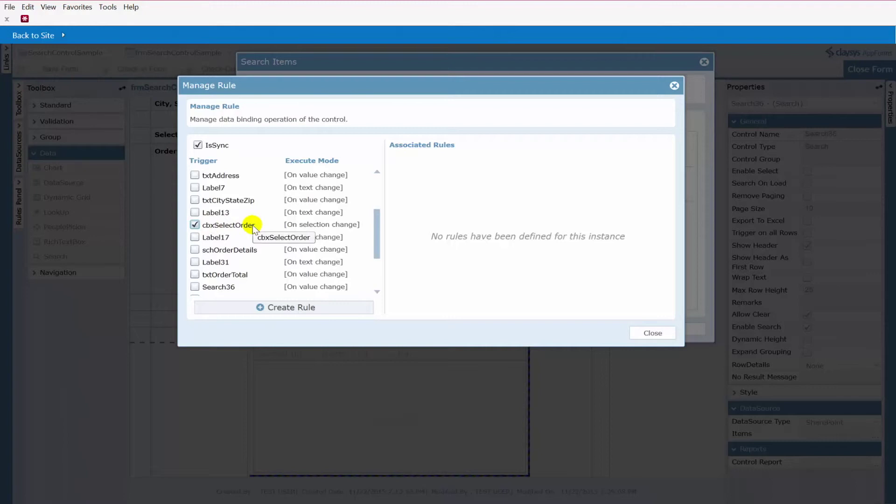
left_click(195, 224)
left_click(652, 332)
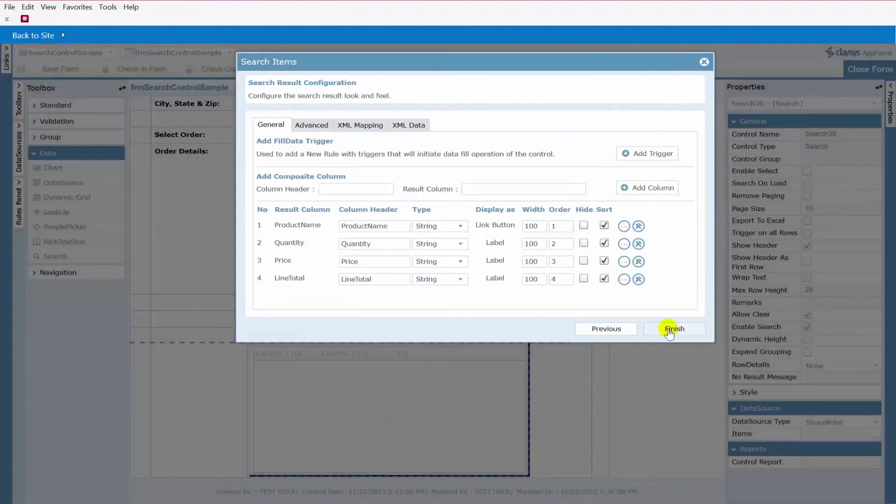
left_click(672, 328)
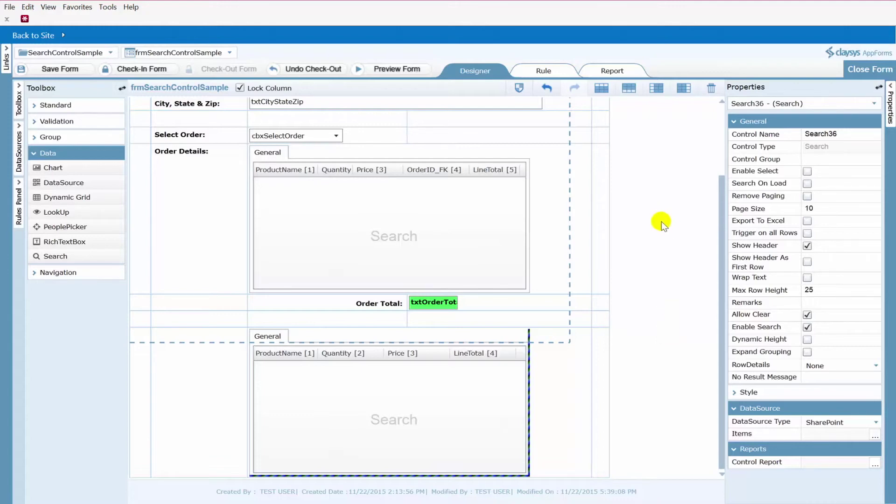
- Preview the form with DEF Company and its order selected, and check the order details and the product name link
left_click(397, 69)
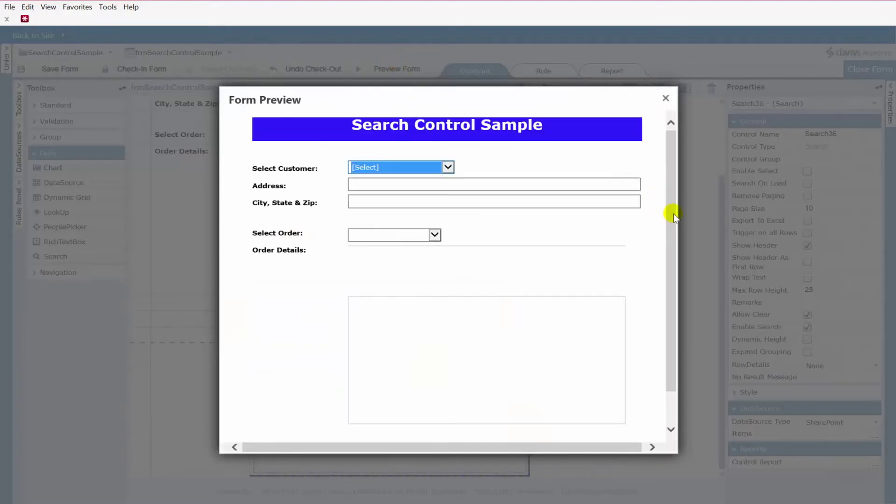
left_click_drag(672, 213, 672, 291)
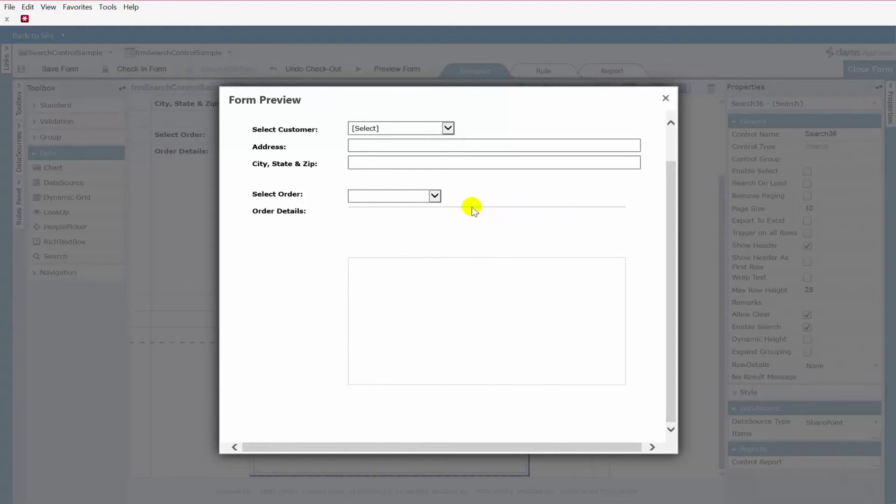
left_click(447, 127)
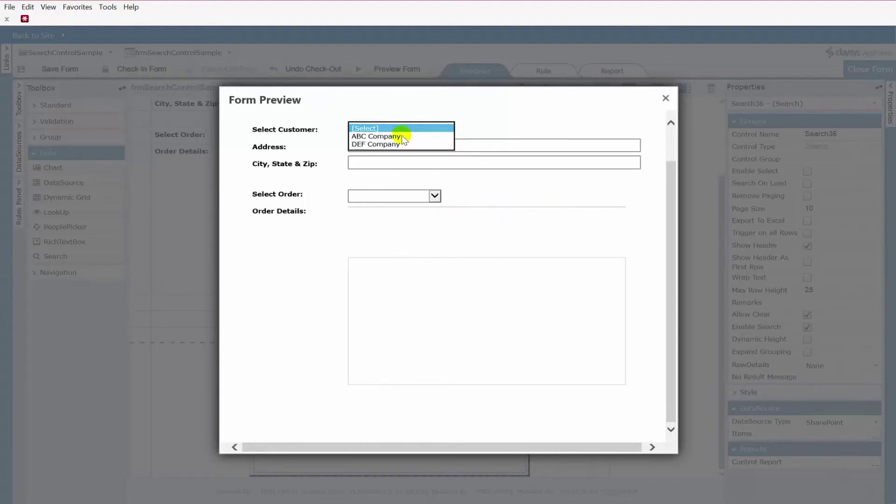
left_click(381, 145)
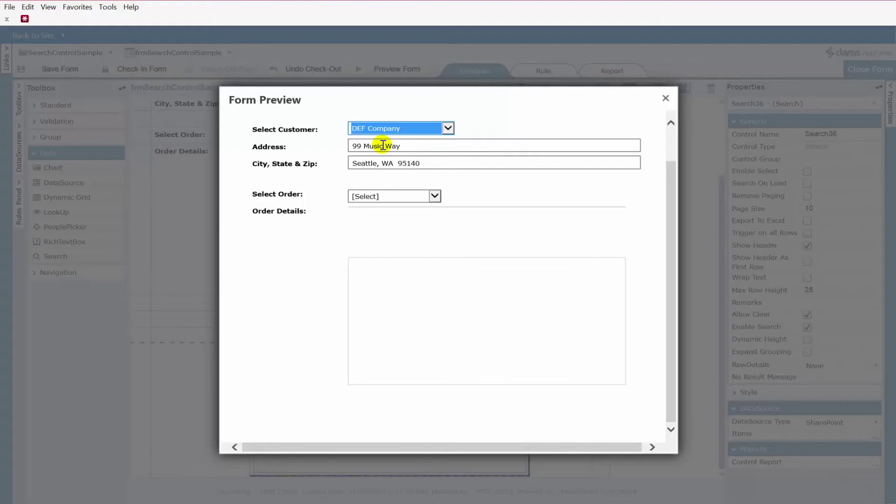
left_click(433, 196)
left_click(401, 204)
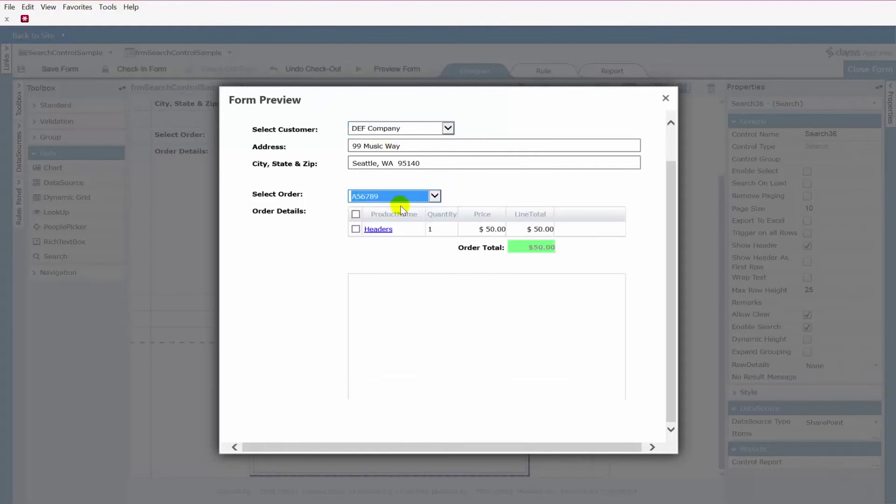
left_click(587, 322)
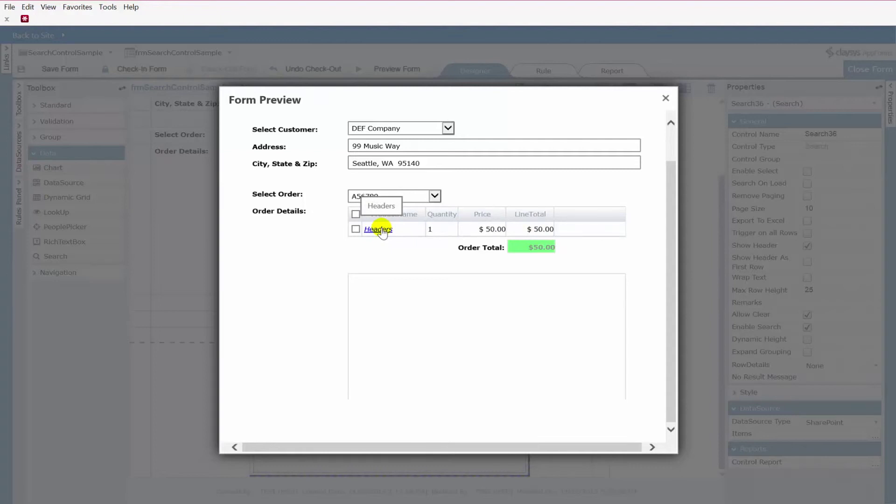
left_click(666, 99)
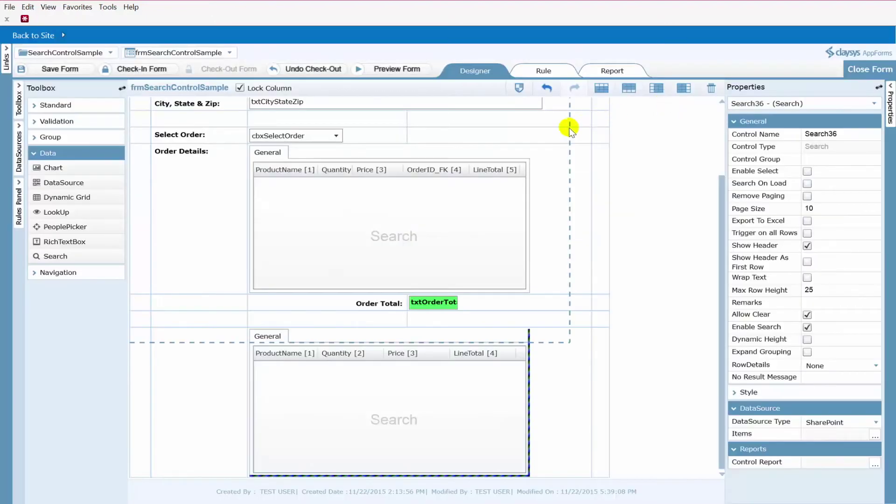
- Delete the second Search control below the Order Total row, keeping the schOrderDetails control
left_click(455, 220)
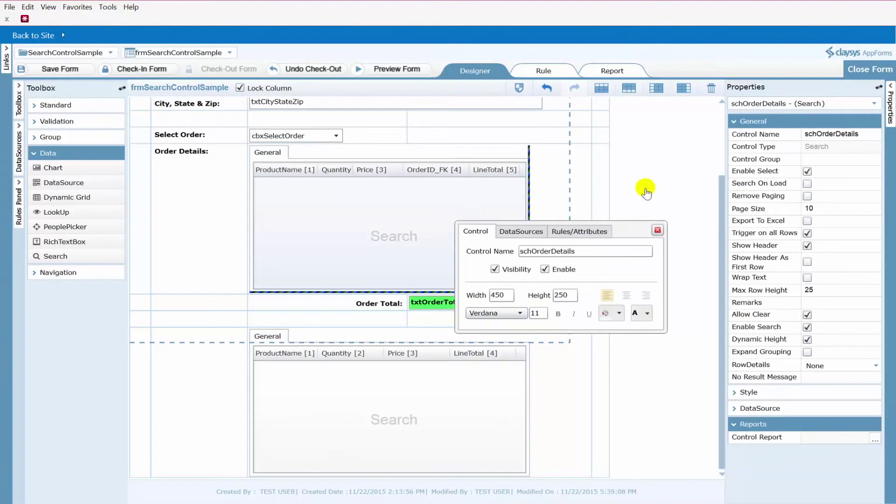
left_click(658, 230)
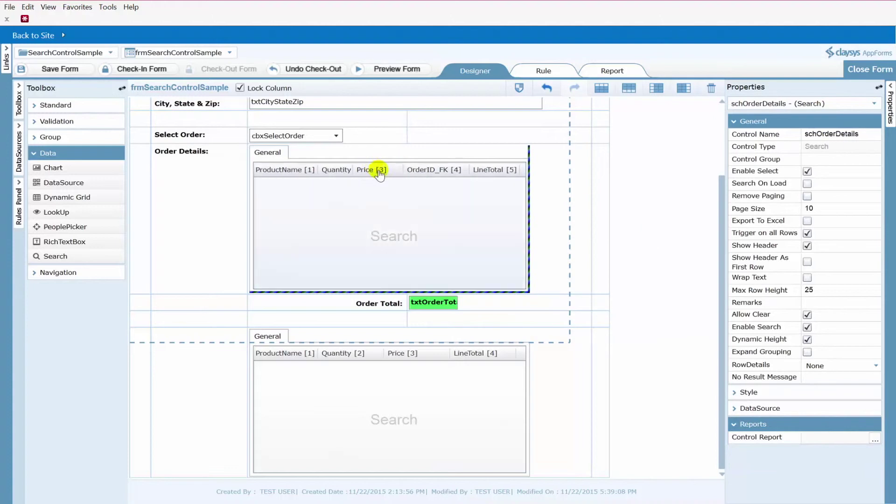
right_click(457, 371)
left_click(541, 454)
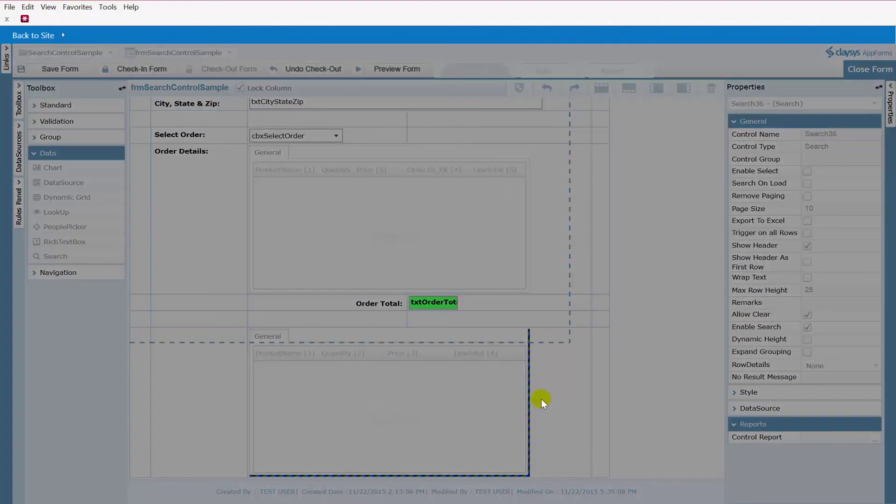
left_click(429, 294)
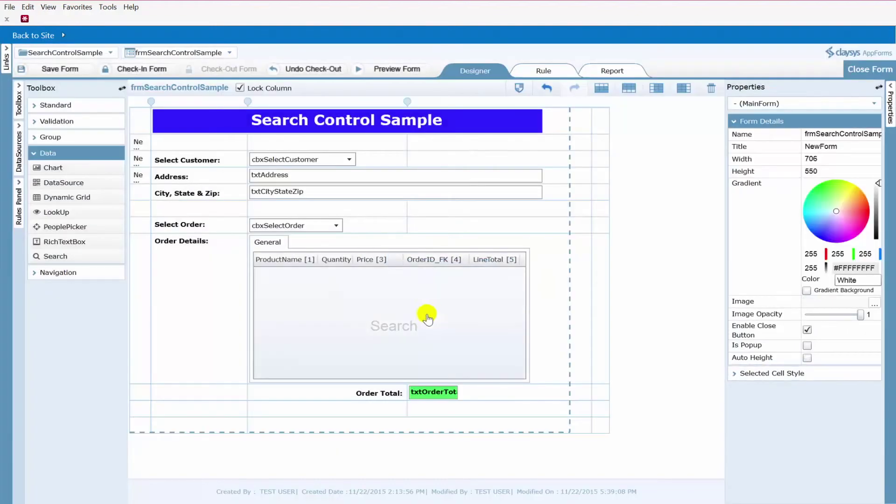
- Open the SharePoint data source items configuration of the schOrderDetails Search control
left_click(435, 312)
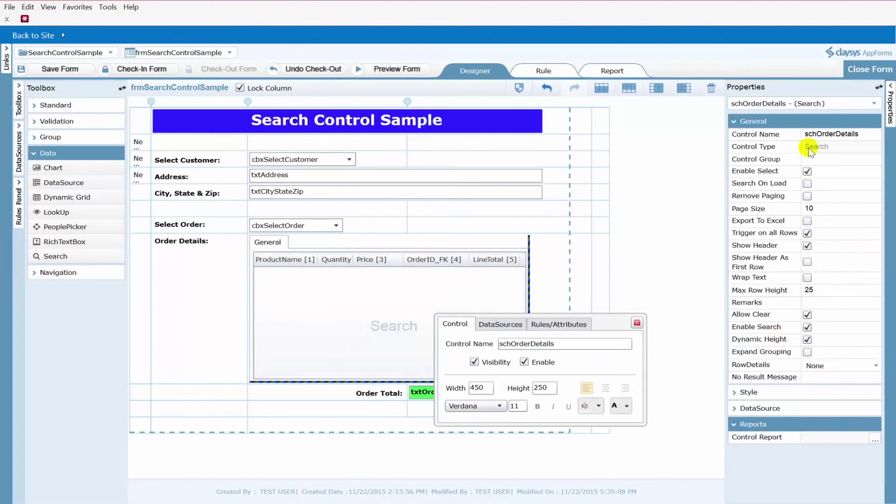
left_click_drag(864, 132, 788, 139)
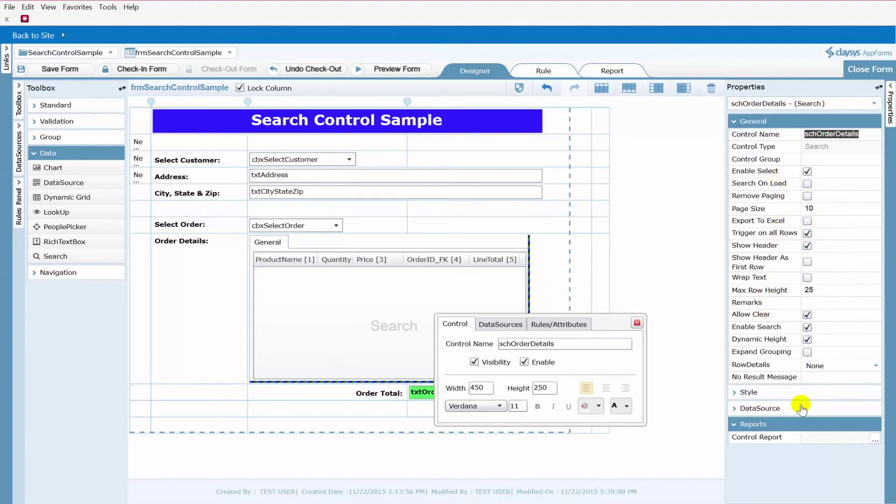
left_click(774, 409)
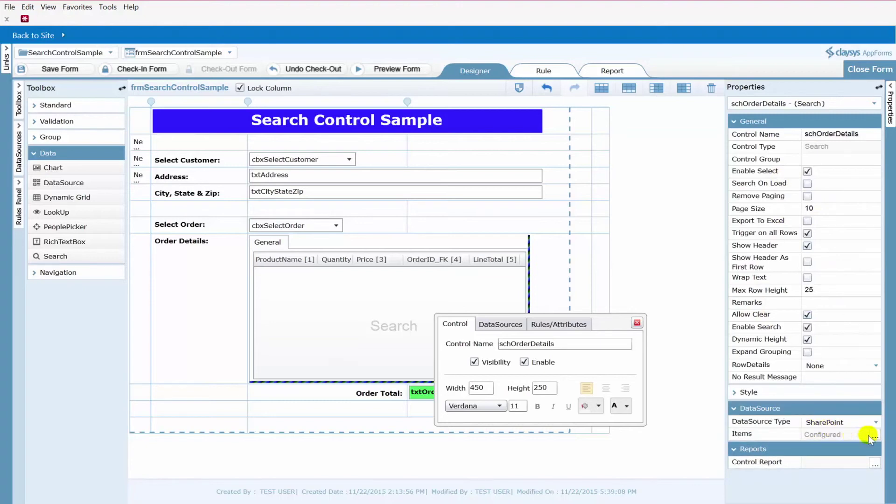
left_click(875, 438)
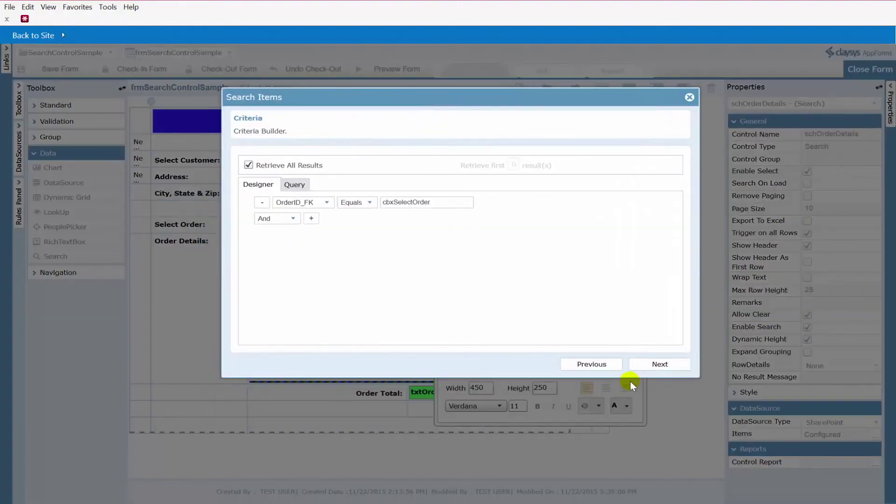
- Review the selected result columns, the OrderID_FK criteria using cbxSelectOrder, and the relation settings of the search
left_click(599, 366)
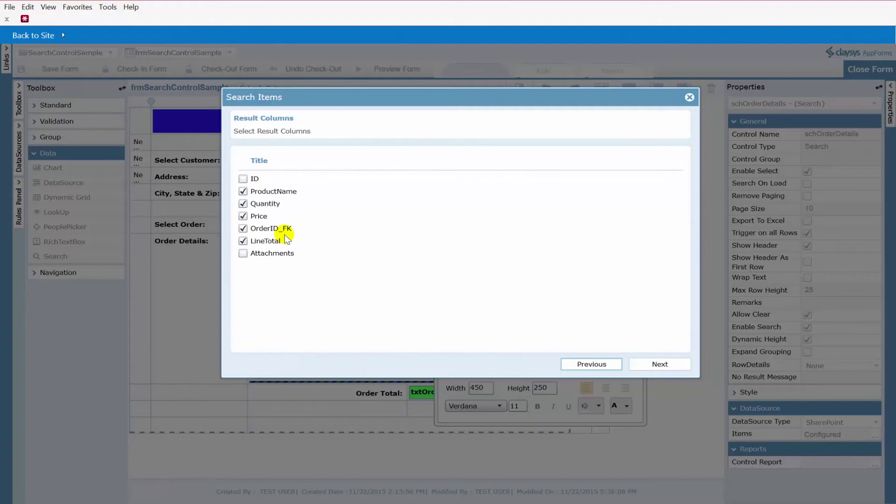
left_click(659, 365)
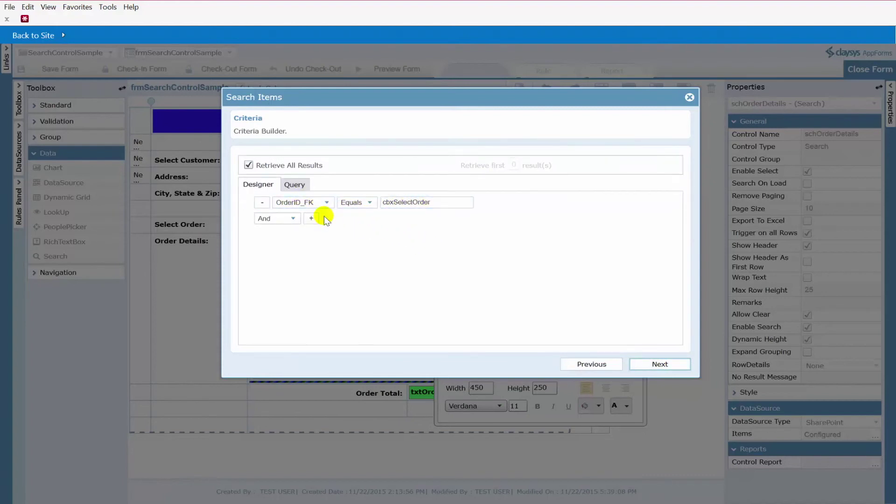
left_click(659, 365)
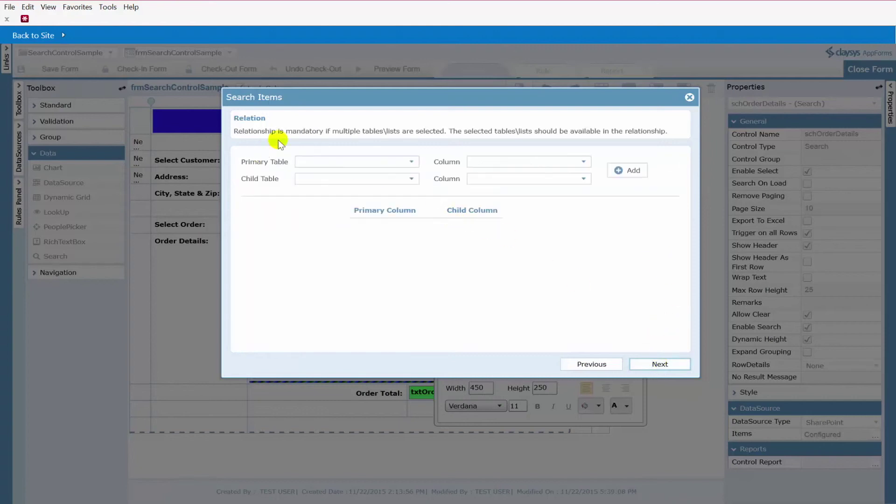
left_click(658, 364)
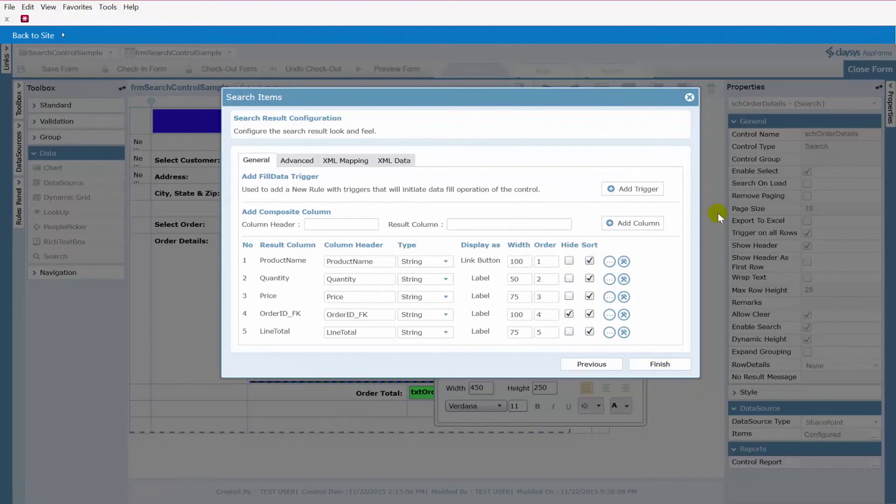
- Review the column settings in the search result configuration and the ProductName column's link to frmProductDetails
left_click(382, 315)
left_click(518, 333)
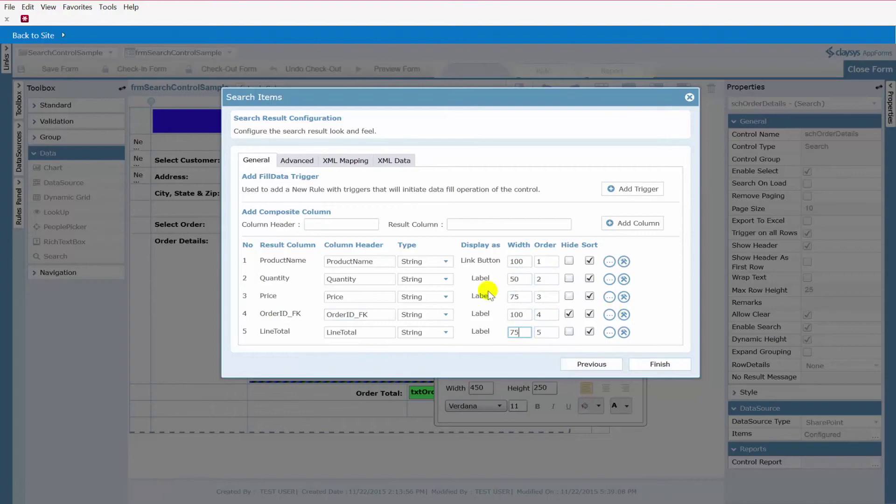
left_click(609, 261)
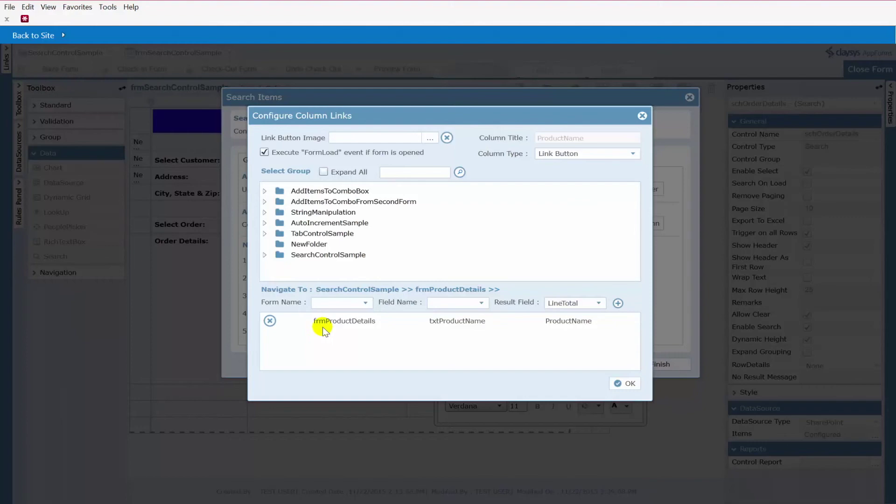
left_click(642, 116)
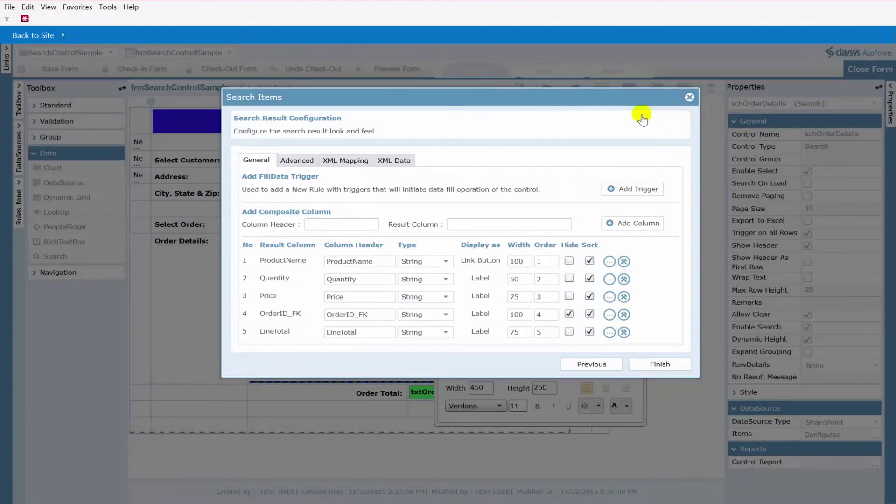
- Finish the schOrderDetails search configuration and save the form
left_click(330, 314)
left_click(661, 364)
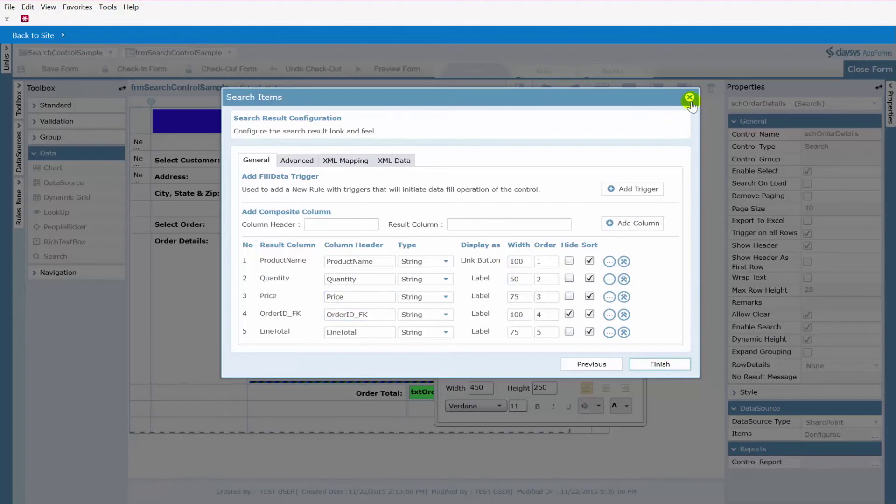
left_click(650, 364)
left_click(637, 322)
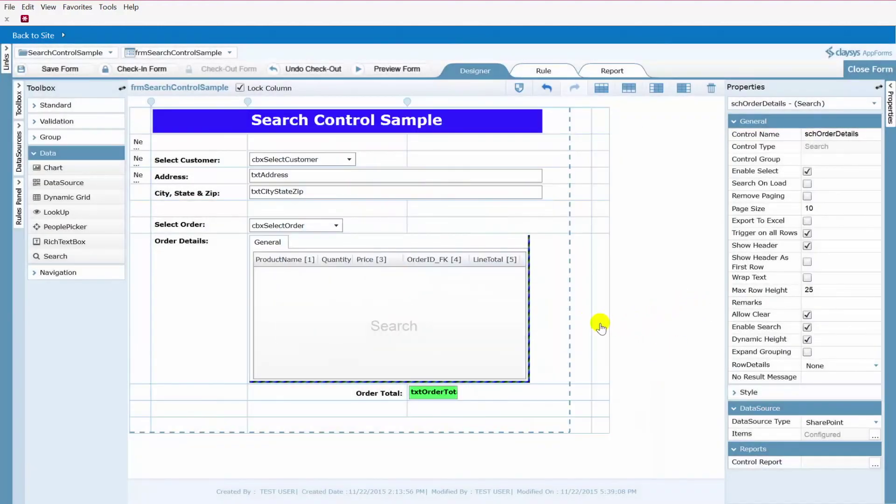
left_click(59, 70)
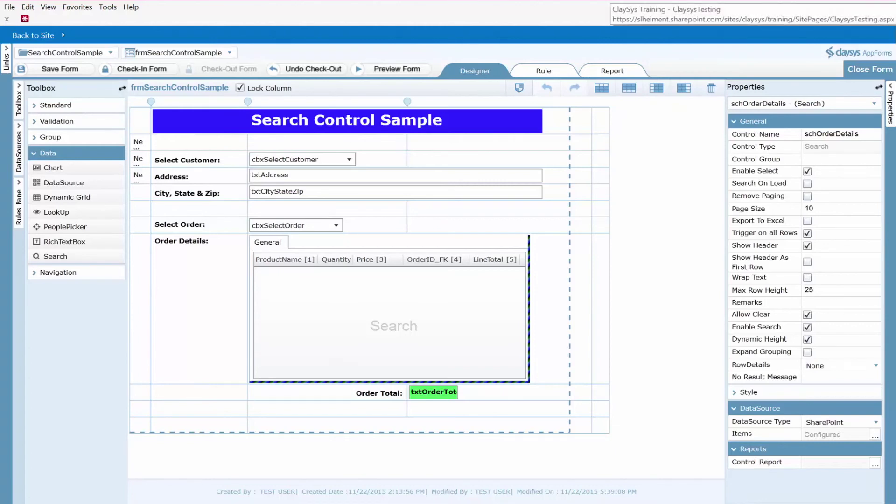
- Switch to the ClaysysTesting page, reload the sample form, and select DEF Company as the customer
left_click(630, 1)
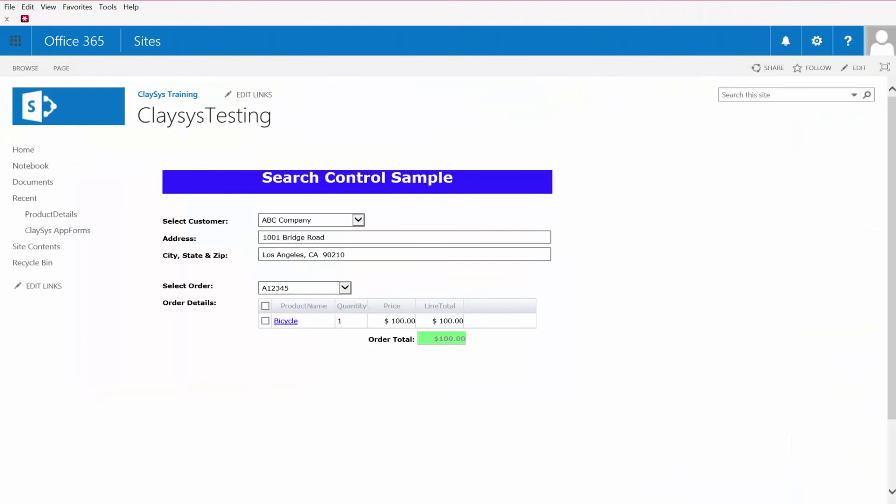
left_click(532, 0)
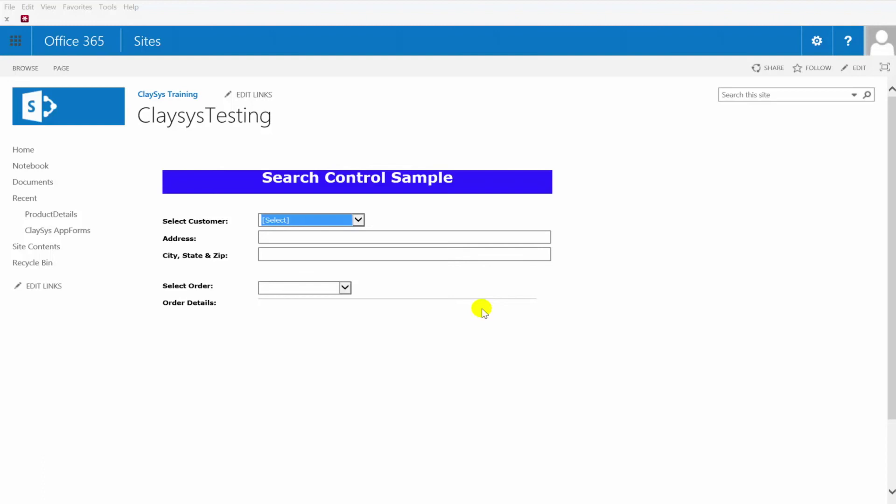
left_click(360, 220)
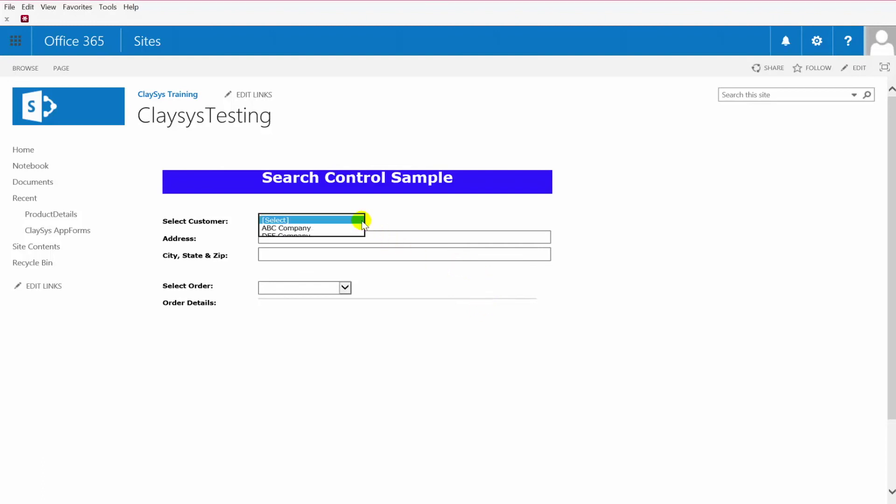
left_click(303, 235)
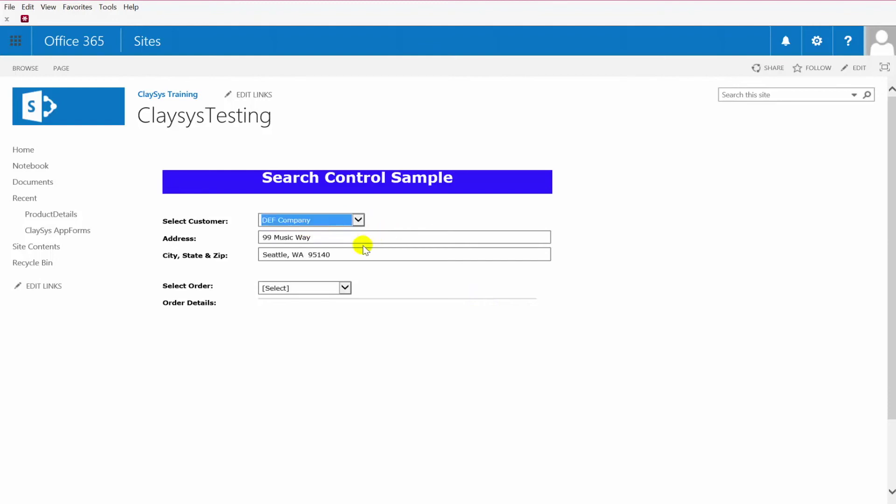
- Select DEF Company's order, view the Headers product details through its link, and return to the sample form
left_click(345, 288)
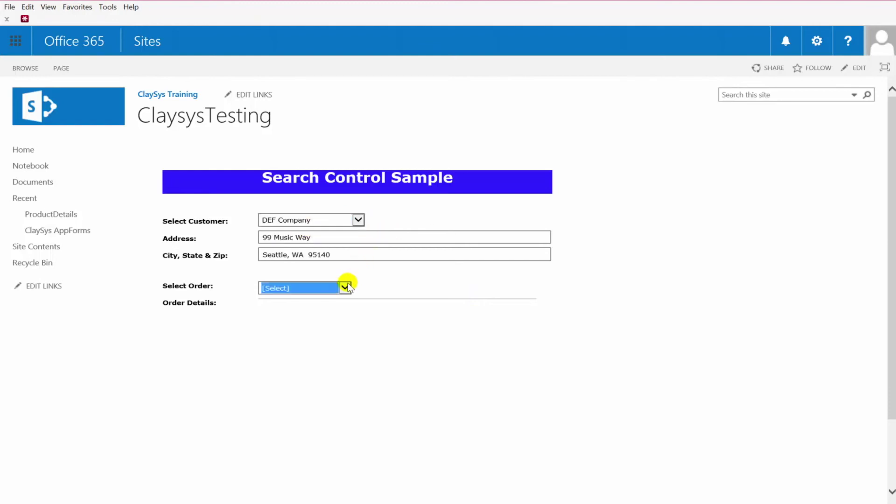
left_click(315, 296)
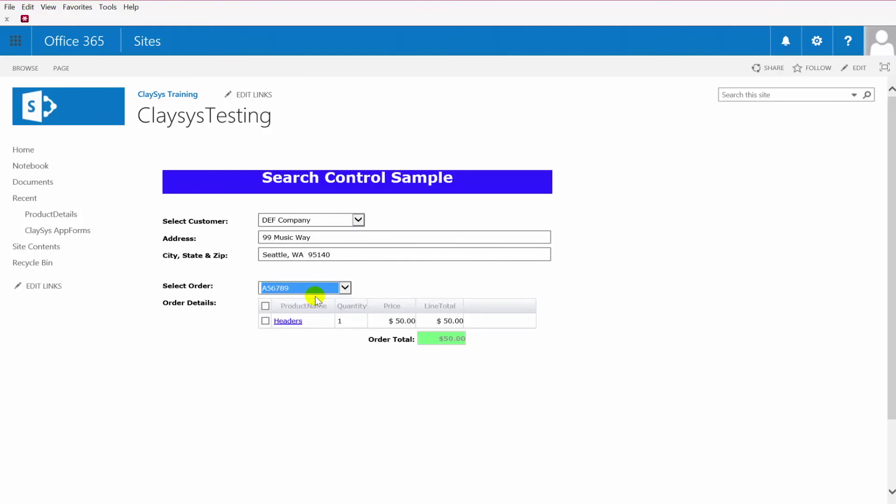
left_click(288, 321)
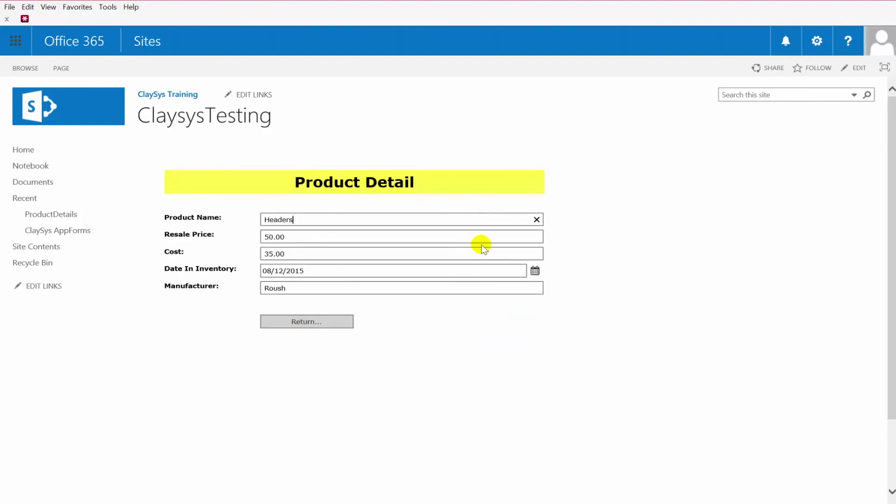
left_click(308, 322)
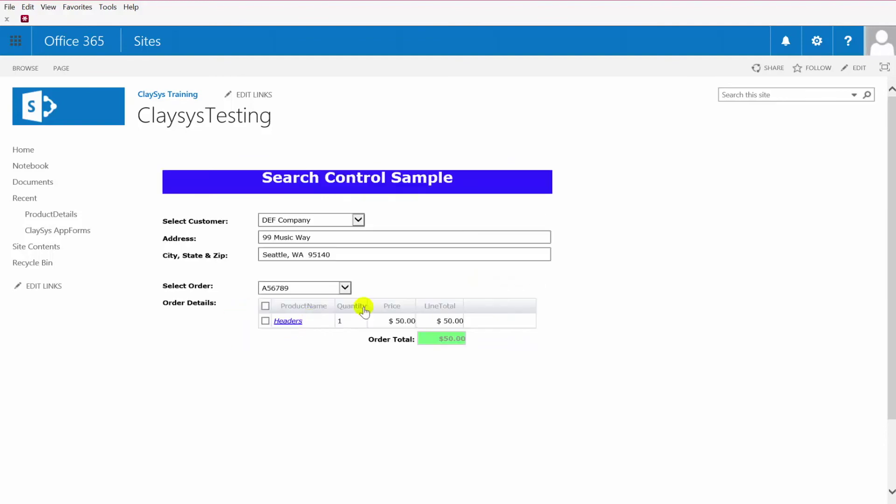
- Select ABC Company and its order containing Tires, Wheels and Frame, and view the Wheels product details through its link
left_click(358, 221)
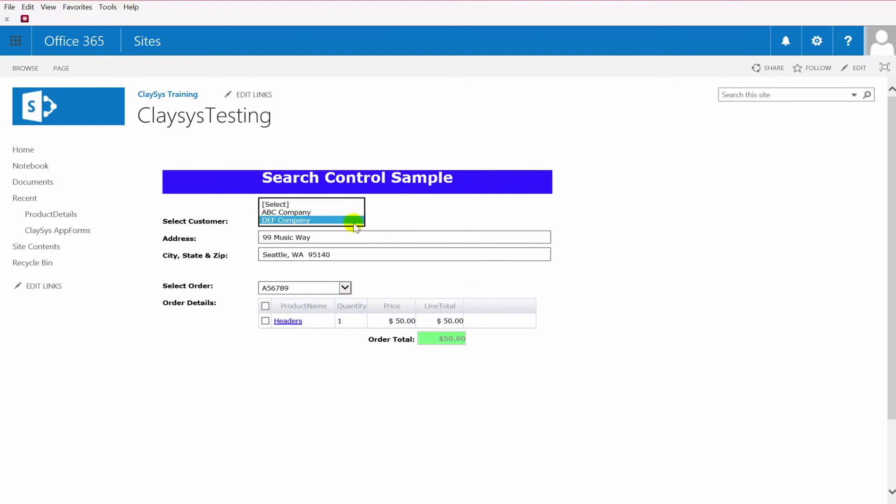
left_click(324, 212)
left_click(345, 287)
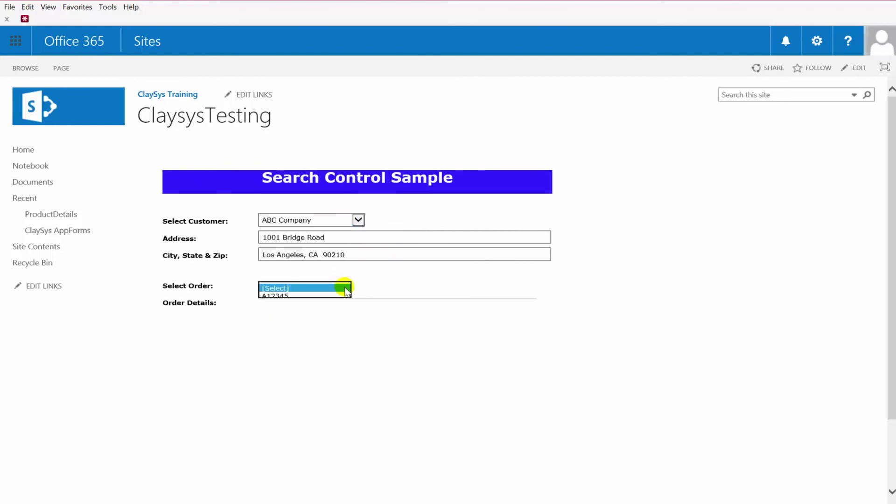
left_click(286, 303)
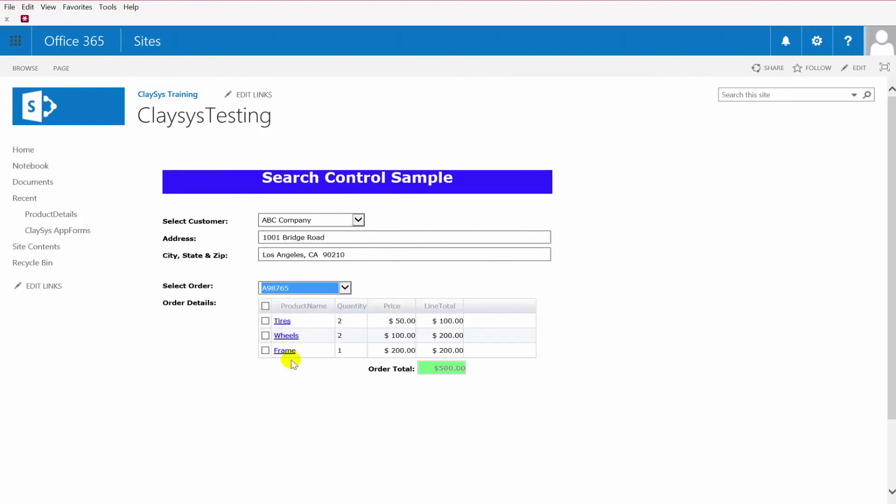
left_click(286, 335)
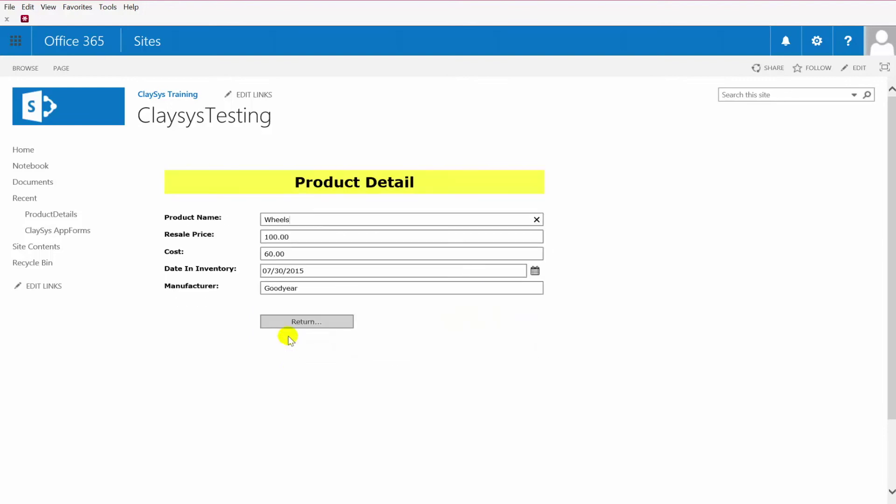